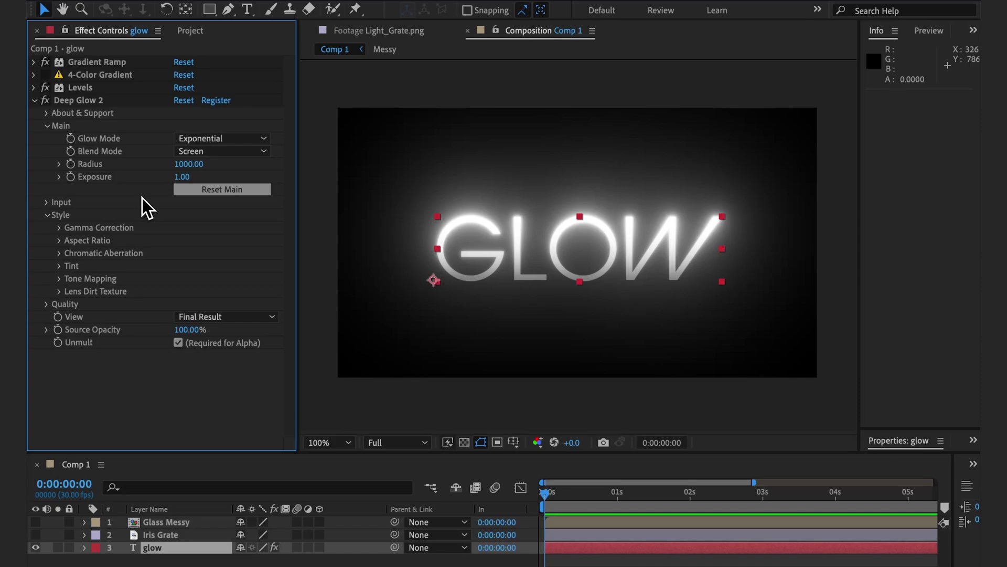
Step: Select the Deep Glow 2 effect on the glow text layer in Effect Controls
{"action": "left_click", "coordinate": [88, 104]}
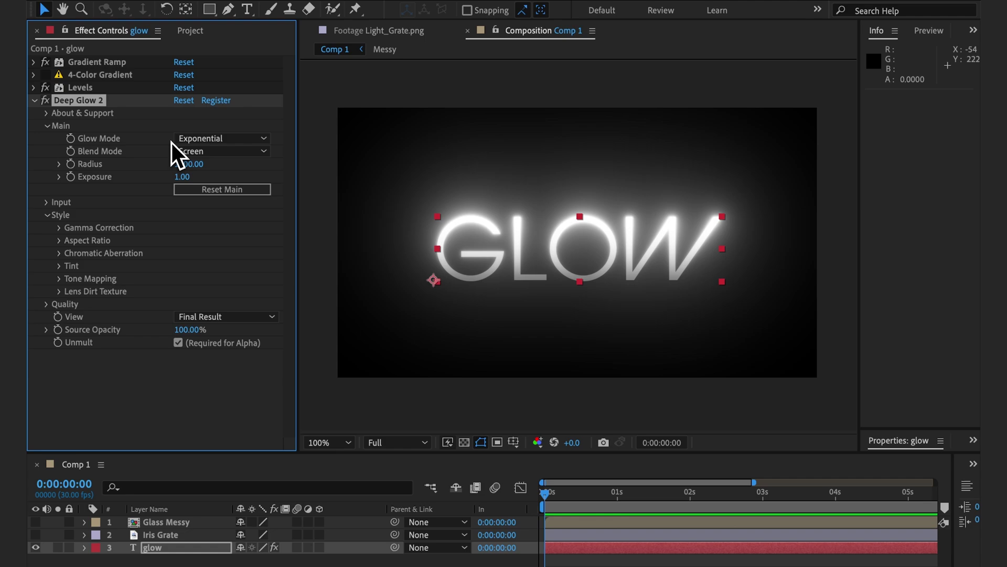
Step: Expand Input, set View to Glow Input, and raise Threshold to about 18%
{"action": "left_click", "coordinate": [52, 203]}
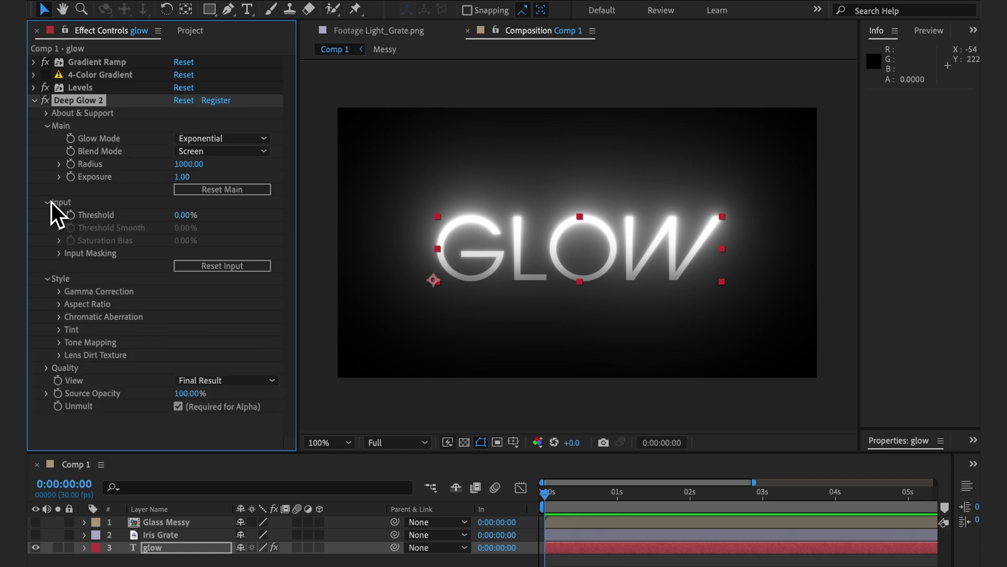
{"action": "left_click", "coordinate": [193, 379]}
{"action": "left_click", "coordinate": [199, 413]}
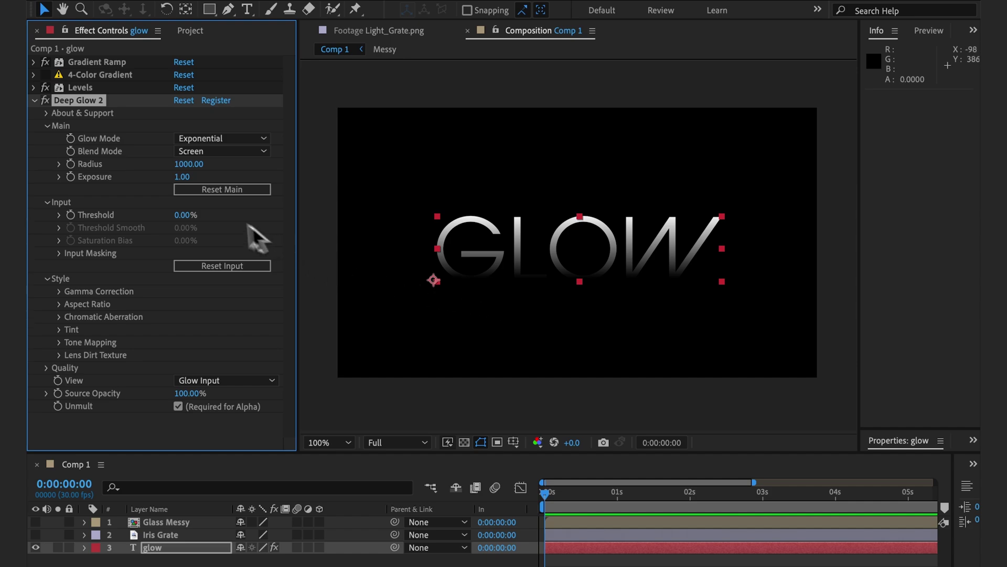
{"action": "left_click_drag", "start_coordinate": [184, 215], "coordinate": [143, 229]}
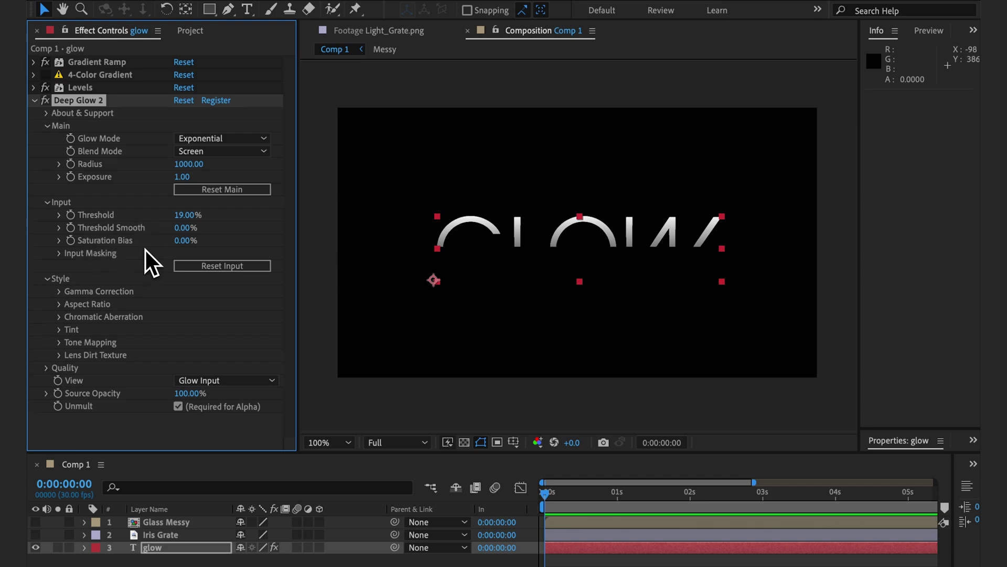
Step: Enable 4-Color Gradient, set Saturation Bias to 100%, zoom to 200%, and set Threshold to 59%
{"action": "left_click", "coordinate": [47, 76]}
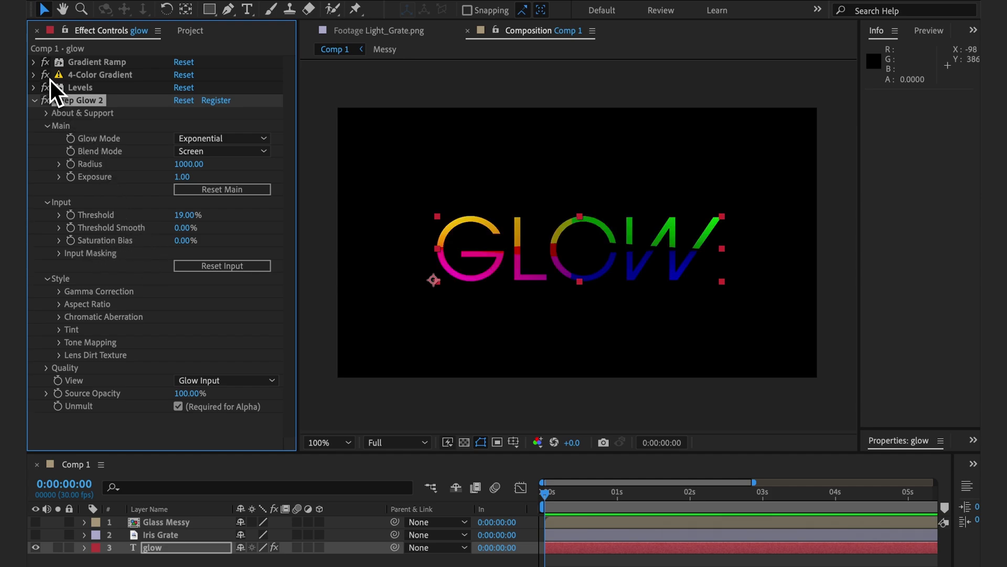
{"action": "left_click_drag", "start_coordinate": [184, 241], "coordinate": [341, 244]}
{"action": "key", "text": "period"}
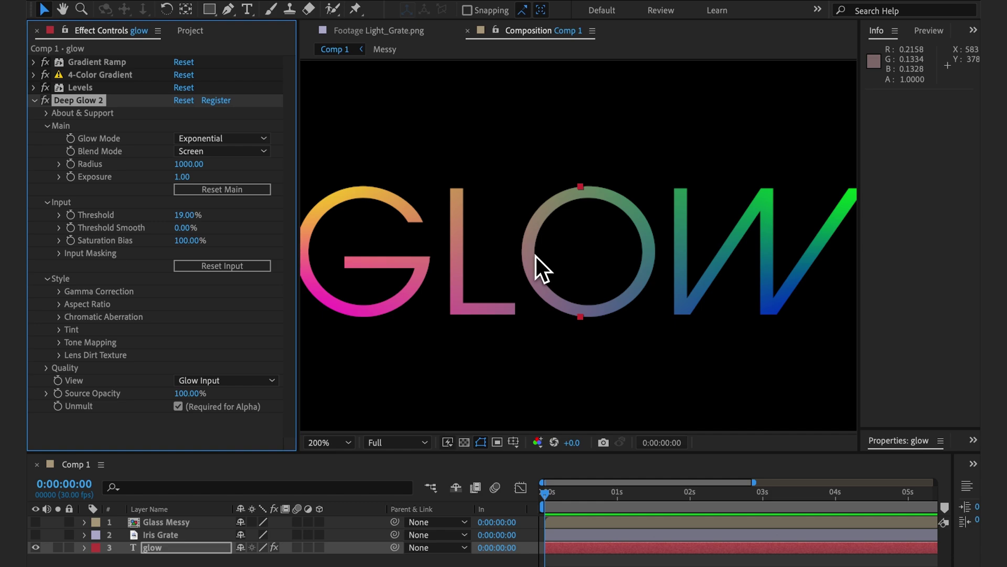
{"action": "mouse_move", "coordinate": [187, 215]}
{"action": "left_mouse_down"}
{"action": "mouse_move", "coordinate": [237, 217]}
{"action": "mouse_move", "coordinate": [200, 227]}
{"action": "left_mouse_up"}
Step: Set Saturation Bias to -100% and Threshold to 26%, then reset the Input settings
{"action": "left_click", "coordinate": [190, 239]}
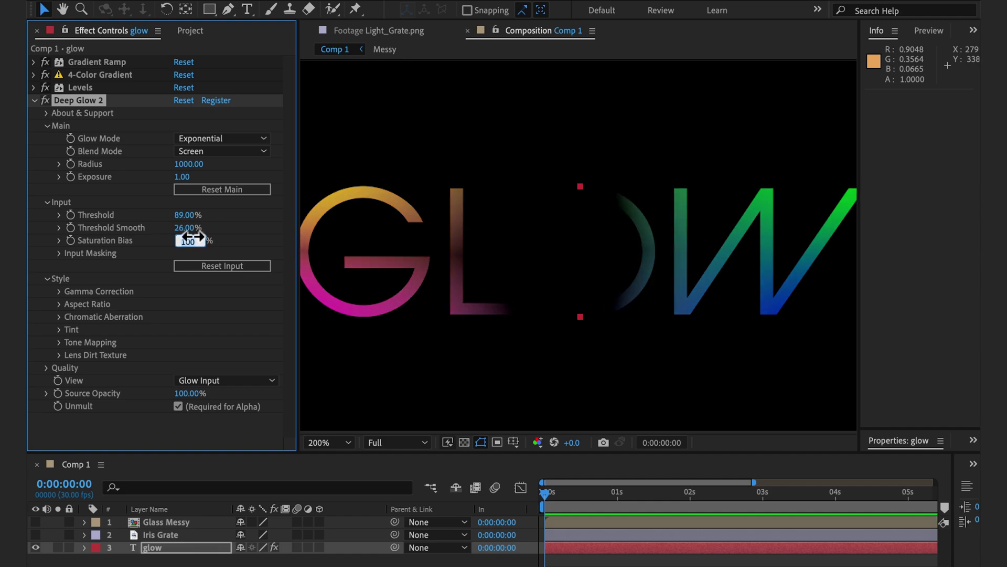
{"action": "type", "text": "-100"}
{"action": "key", "text": "Return"}
{"action": "left_click_drag", "start_coordinate": [183, 215], "coordinate": [139, 215]}
{"action": "left_click", "coordinate": [192, 265]}
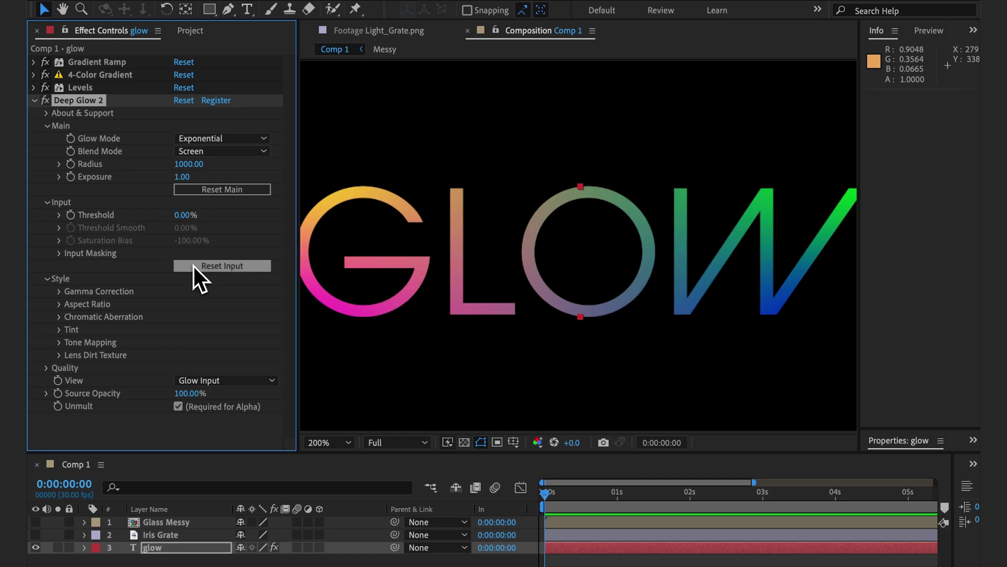
Step: Collapse the Input group and set View back to Final Result
{"action": "left_click", "coordinate": [45, 203]}
{"action": "left_click", "coordinate": [203, 317]}
{"action": "left_click", "coordinate": [209, 337]}
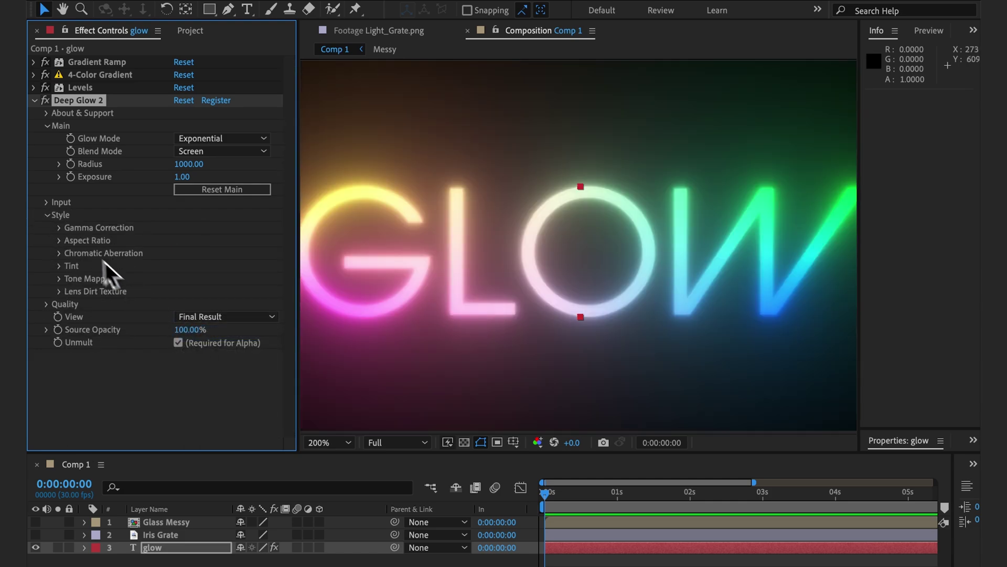
Step: Try Gamma Correction at 50% and 0%, then re-enable Auto Detect Gamma and check its scene gamma
{"action": "left_click", "coordinate": [60, 228]}
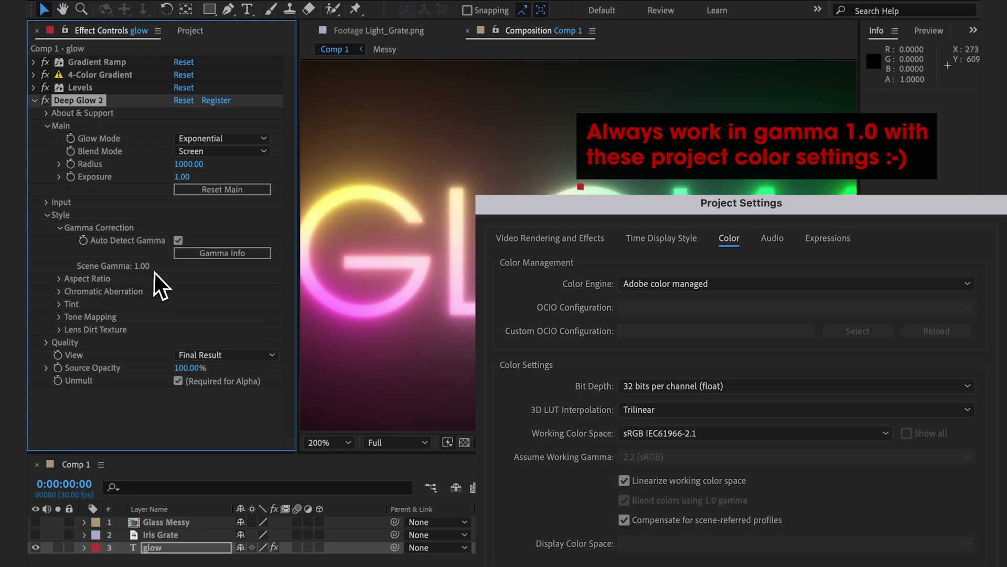
{"action": "left_click", "coordinate": [177, 242]}
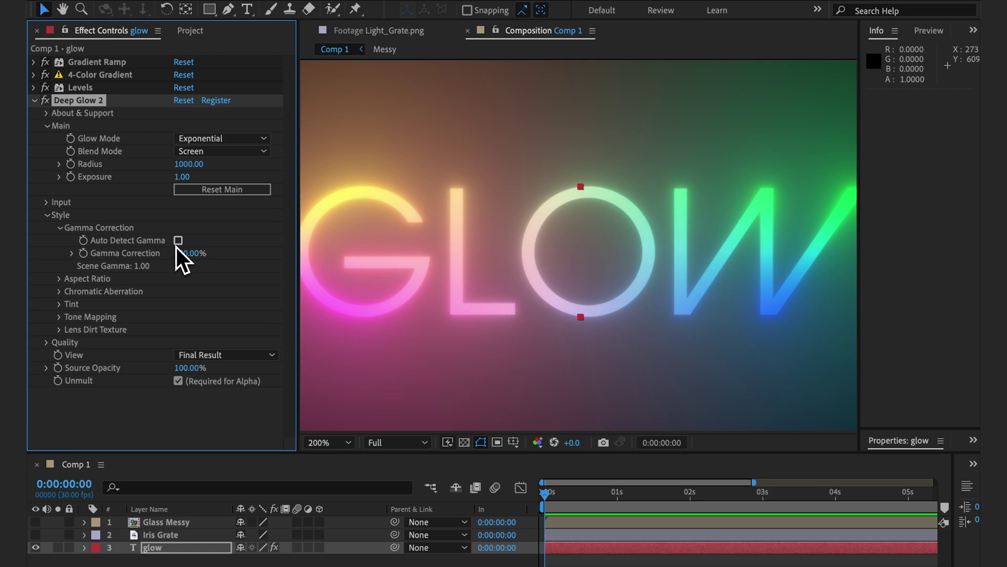
{"action": "scroll", "coordinate": [487, 249], "scroll_direction": "down", "scroll_amount": 2}
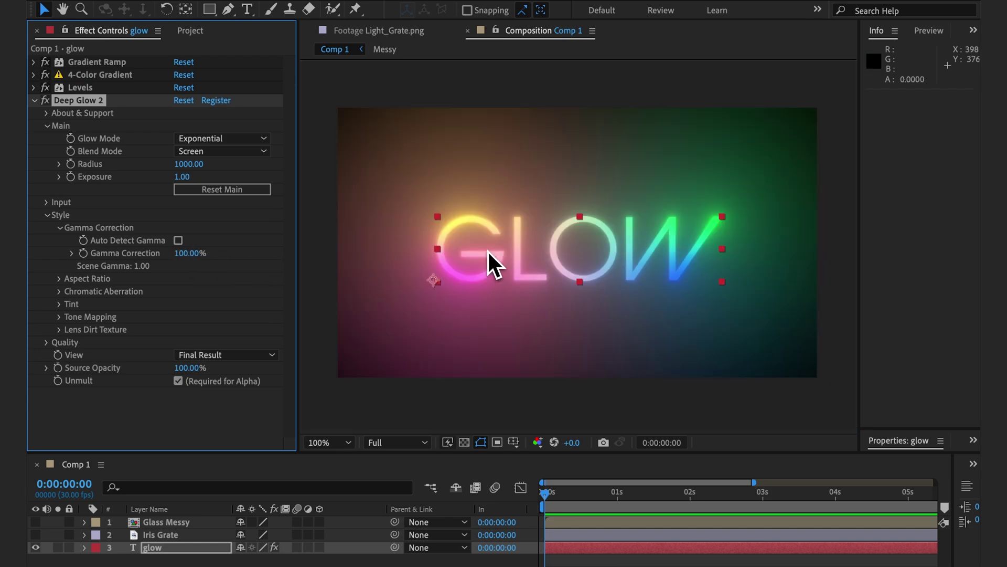
{"action": "left_click", "coordinate": [195, 250]}
{"action": "key", "text": "Return"}
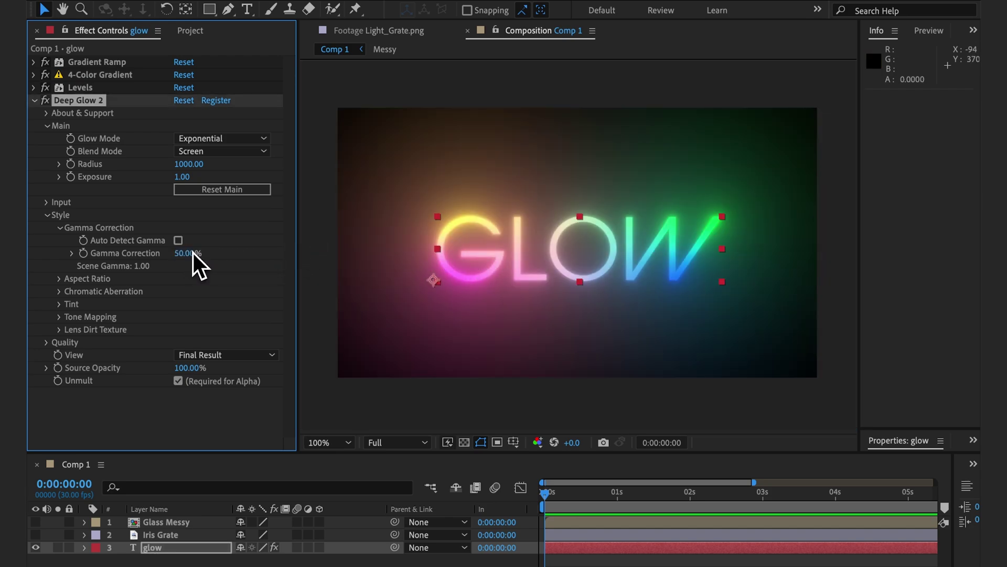
{"action": "type", "text": "0"}
{"action": "key", "text": "Return"}
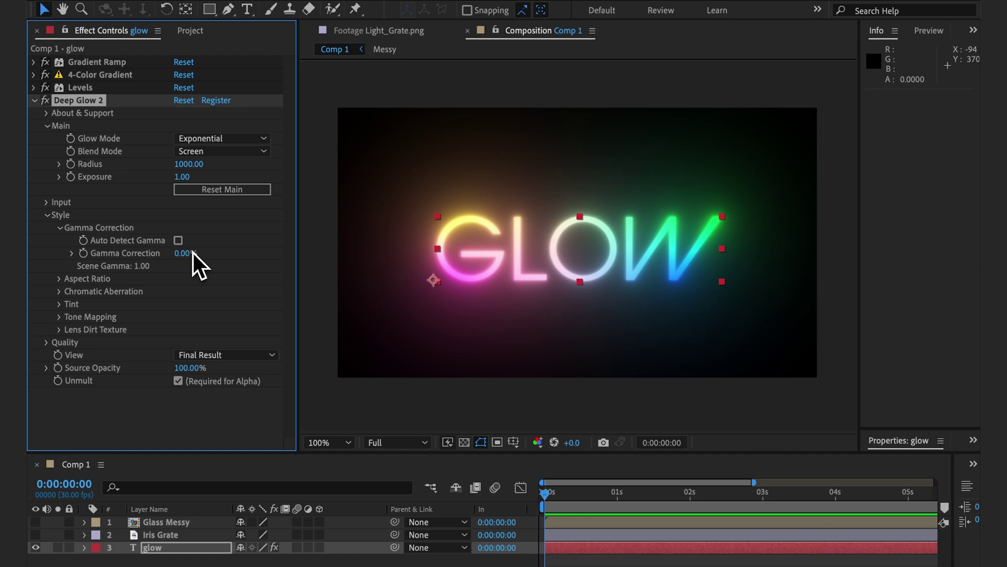
{"action": "left_click", "coordinate": [183, 243]}
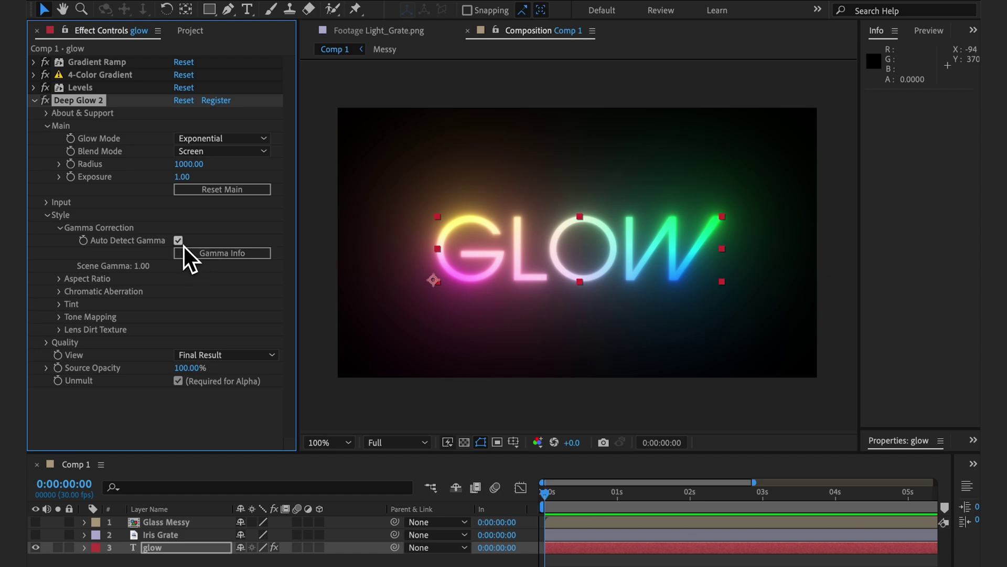
{"action": "left_click", "coordinate": [189, 253]}
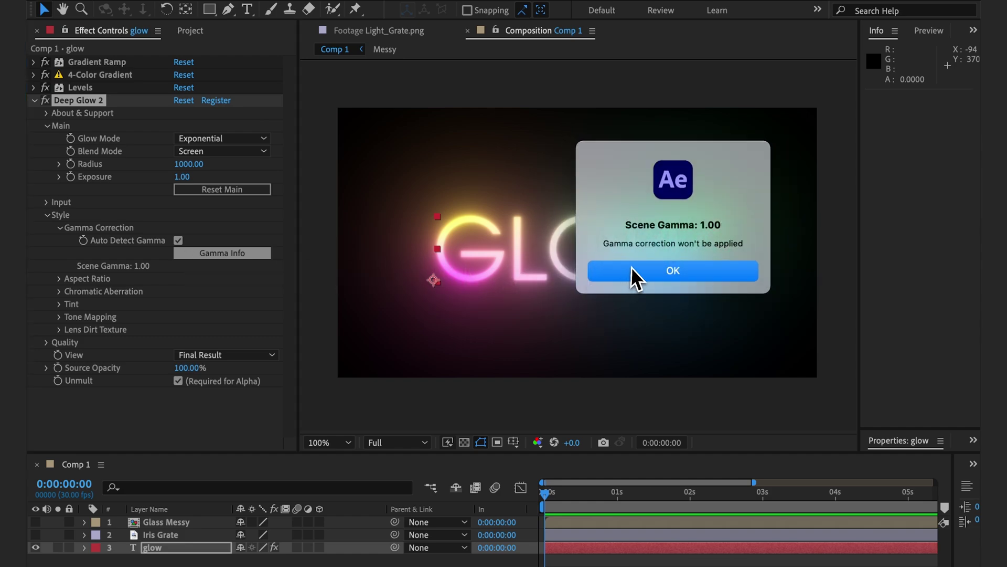
{"action": "left_click", "coordinate": [631, 268]}
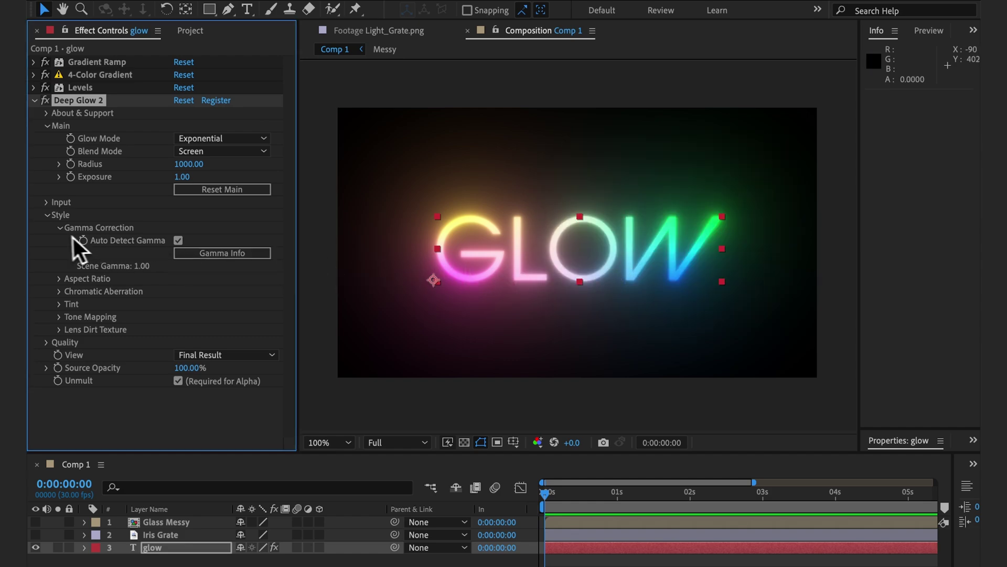
{"action": "left_click", "coordinate": [60, 227]}
Step: Stretch the glow with Aspect Ratio 2.00 and turn on Enable Angle
{"action": "left_click", "coordinate": [59, 241]}
{"action": "mouse_move", "coordinate": [179, 252]}
{"action": "left_mouse_down"}
{"action": "mouse_move", "coordinate": [165, 253]}
{"action": "mouse_move", "coordinate": [231, 255]}
{"action": "mouse_move", "coordinate": [246, 279]}
{"action": "mouse_move", "coordinate": [293, 260]}
{"action": "left_mouse_up"}
{"action": "left_click", "coordinate": [178, 266]}
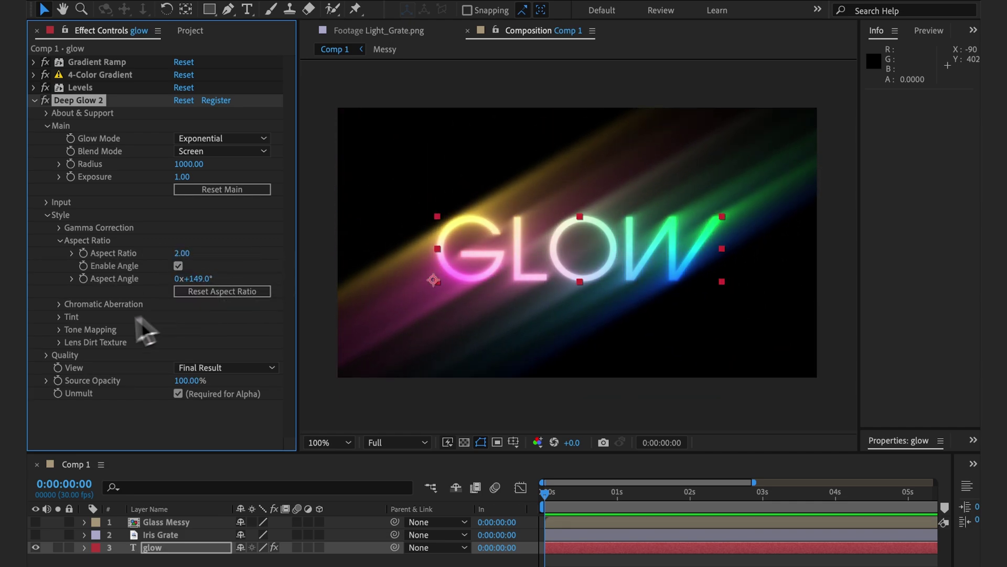
Step: Set Quality Preset to Extreme and reset Aspect Ratio back to 1.00
{"action": "left_click", "coordinate": [47, 355]}
{"action": "left_click", "coordinate": [179, 367]}
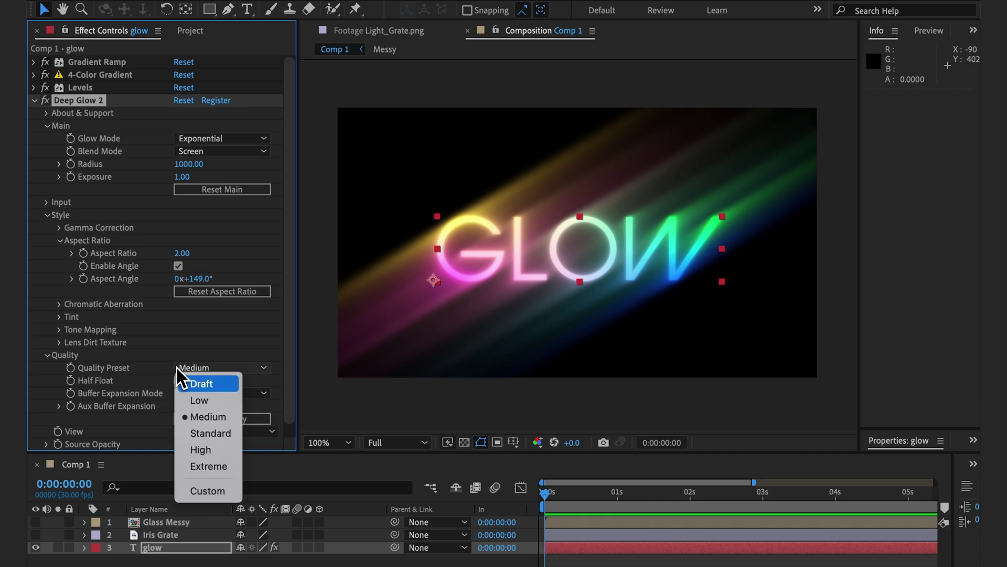
{"action": "left_click", "coordinate": [197, 466]}
{"action": "mouse_move", "coordinate": [202, 279]}
{"action": "left_mouse_down"}
{"action": "mouse_move", "coordinate": [192, 275]}
{"action": "mouse_move", "coordinate": [295, 270]}
{"action": "left_mouse_up"}
{"action": "left_click", "coordinate": [239, 290]}
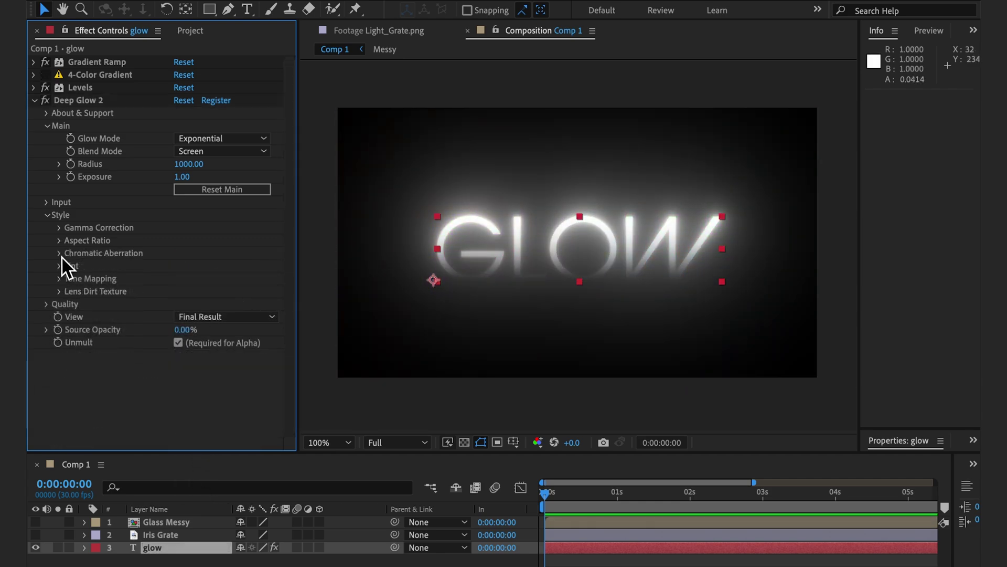
Step: Enable Pixel Aberration, try Pixel Offset -14.70 at 200% zoom, then reset Chromatic Aberration
{"action": "left_click", "coordinate": [59, 252]}
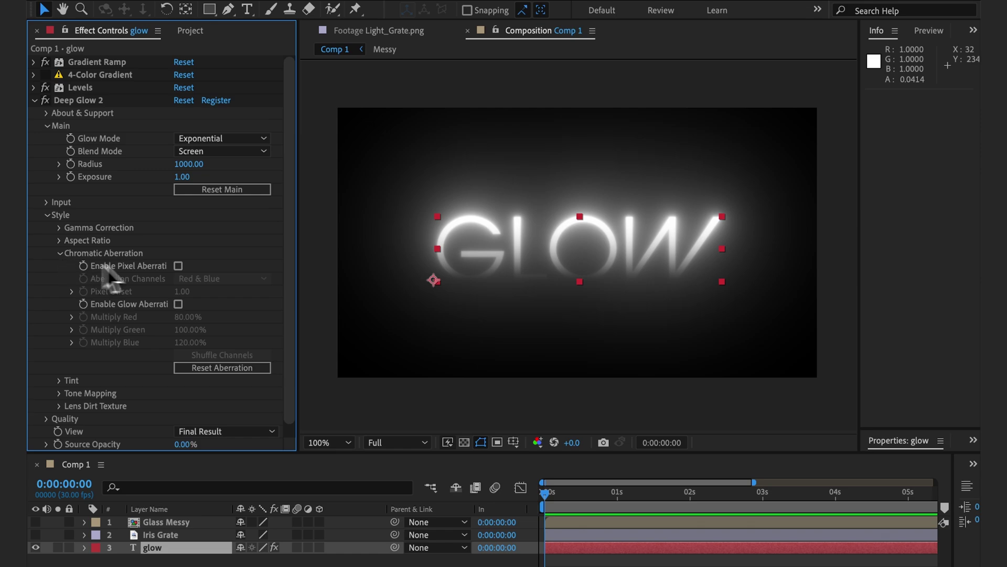
{"action": "left_click", "coordinate": [178, 265]}
{"action": "key", "text": "period"}
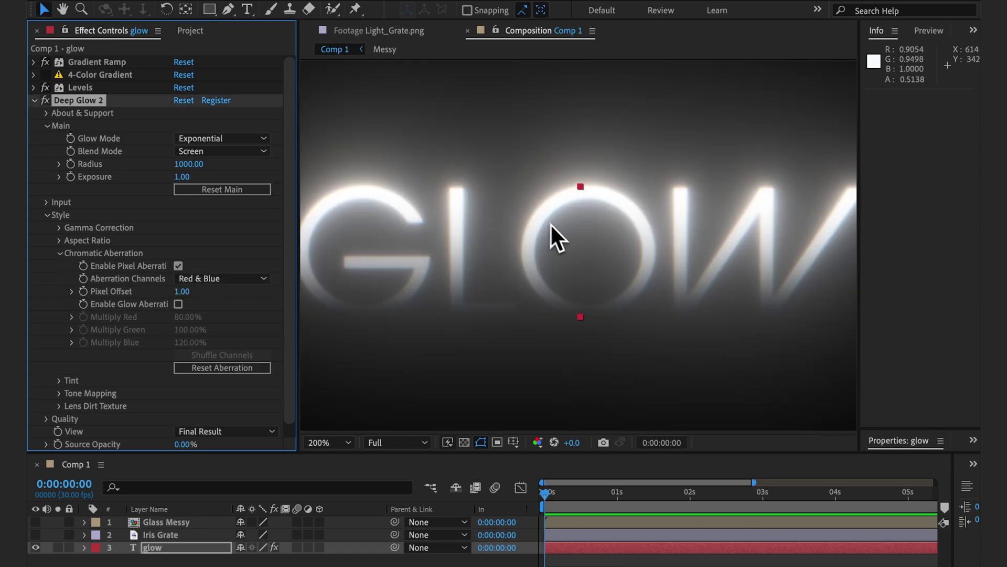
{"action": "left_click_drag", "start_coordinate": [214, 295], "coordinate": [62, 291]}
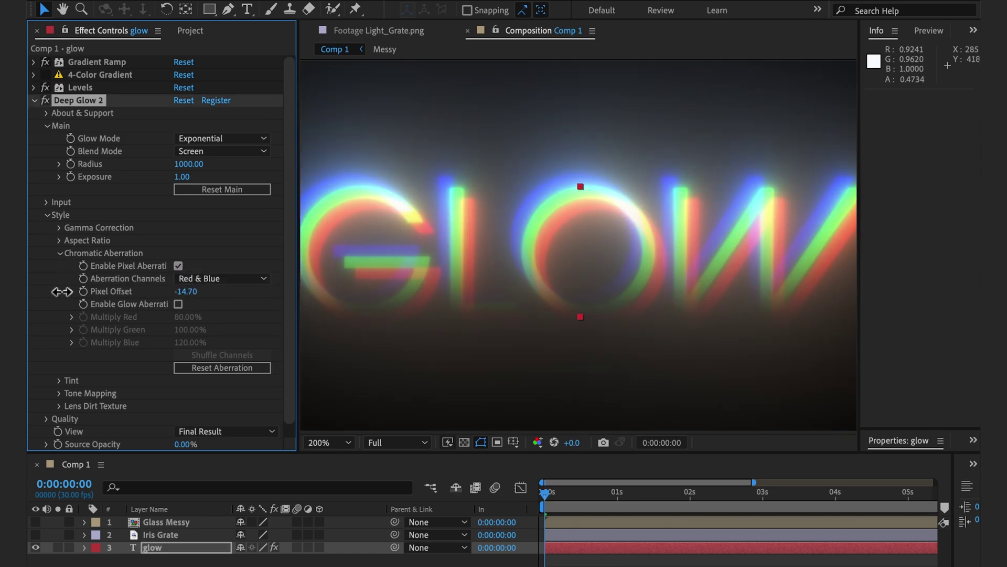
{"action": "left_click", "coordinate": [191, 369]}
Step: Enable glow aberration and rotate the red, green and blue multipliers at 100% zoom
{"action": "left_click", "coordinate": [178, 304]}
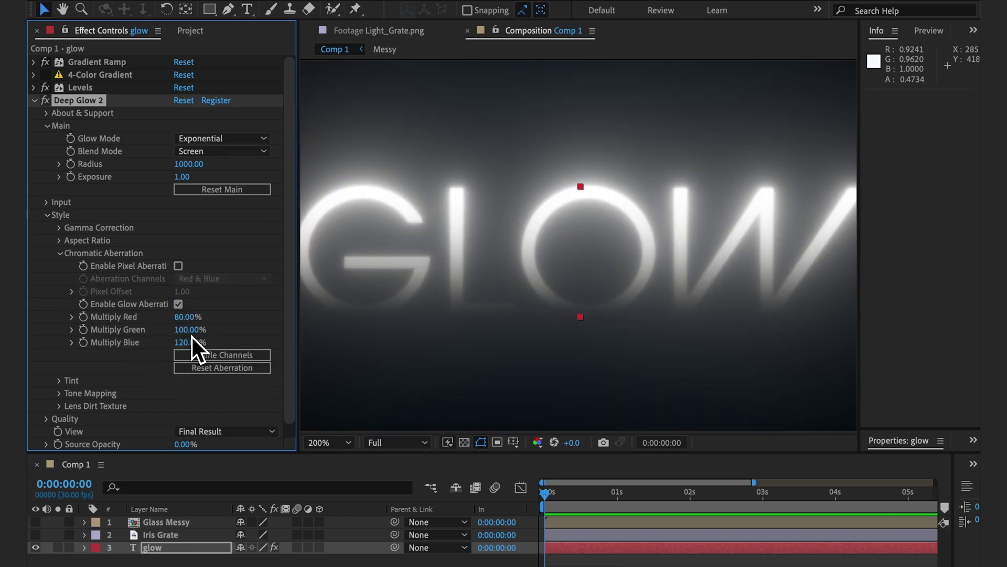
{"action": "key", "text": "comma"}
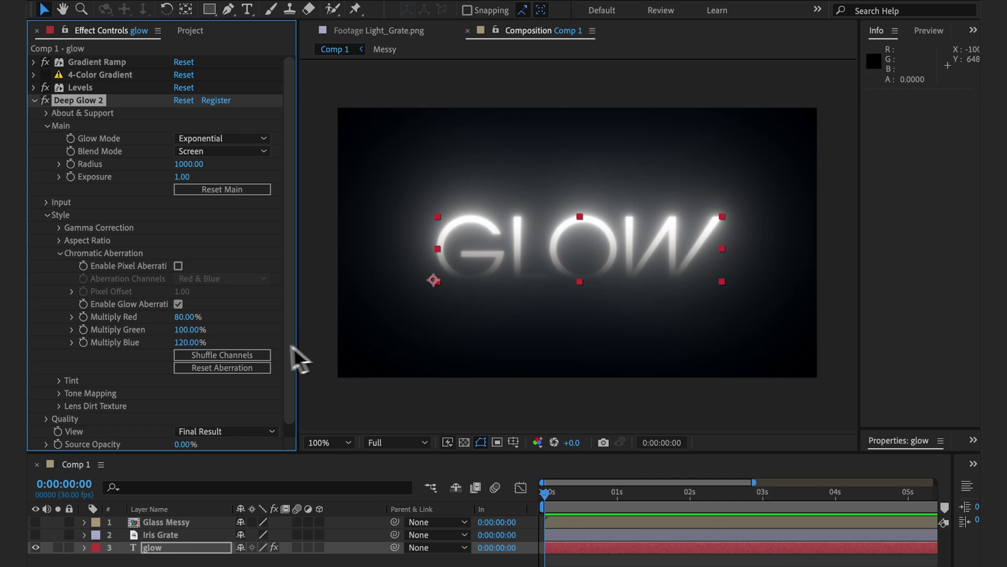
{"action": "left_click", "coordinate": [253, 351]}
{"action": "left_click", "coordinate": [253, 351]}
{"action": "left_click", "coordinate": [253, 351]}
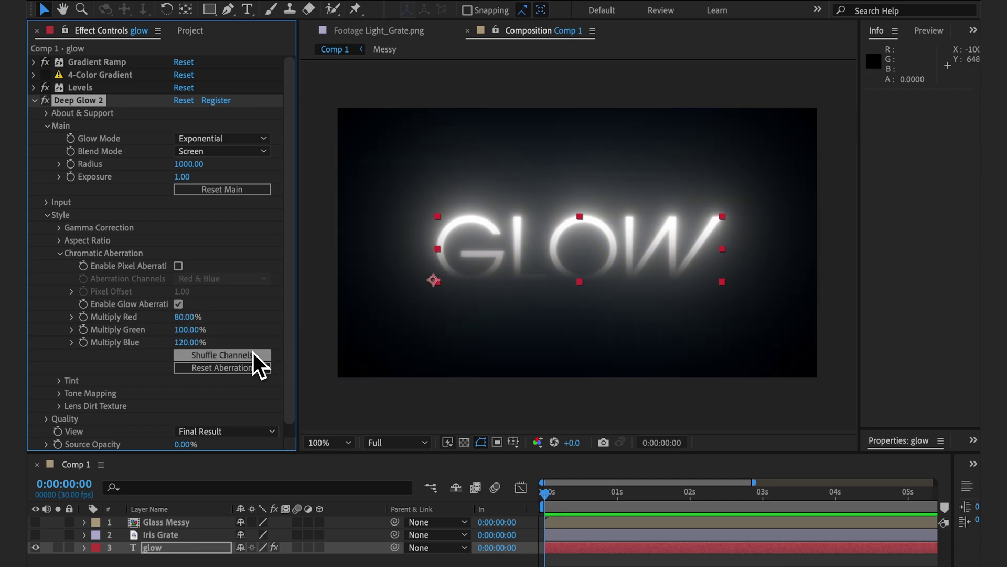
{"action": "left_click", "coordinate": [253, 352]}
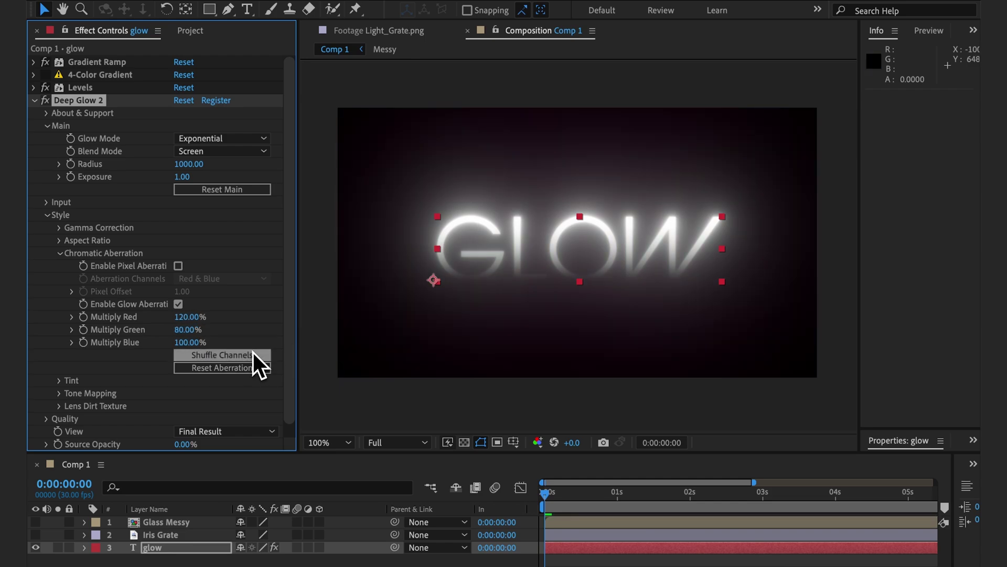
Step: With 4-Color Gradient on, shuffle channels to Red 100%, Green 120%, Blue 80% and enable pixel aberration
{"action": "left_click", "coordinate": [45, 74]}
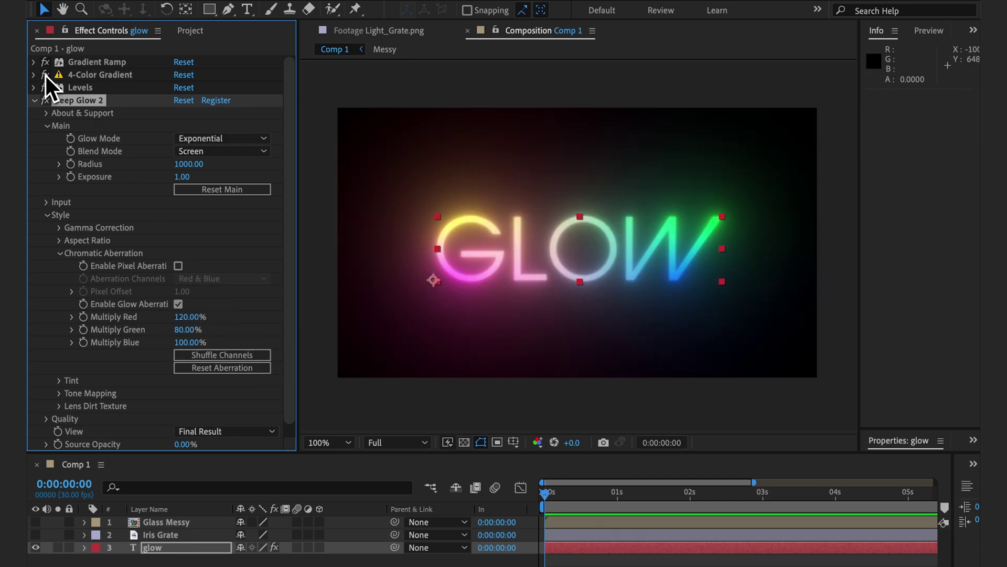
{"action": "left_click", "coordinate": [207, 351]}
{"action": "left_click", "coordinate": [208, 353]}
{"action": "left_click", "coordinate": [208, 352]}
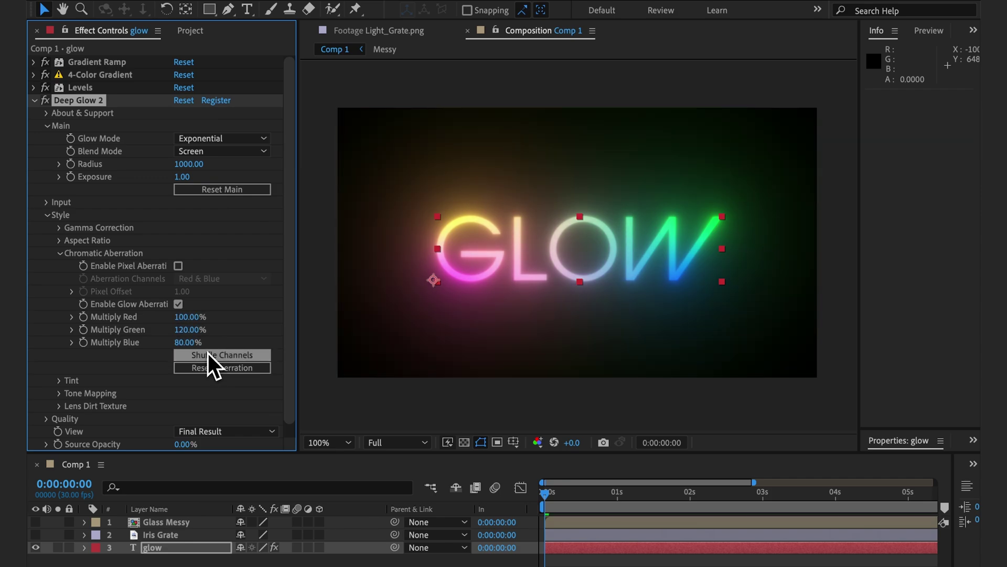
{"action": "left_click", "coordinate": [178, 266]}
{"action": "key", "text": "period"}
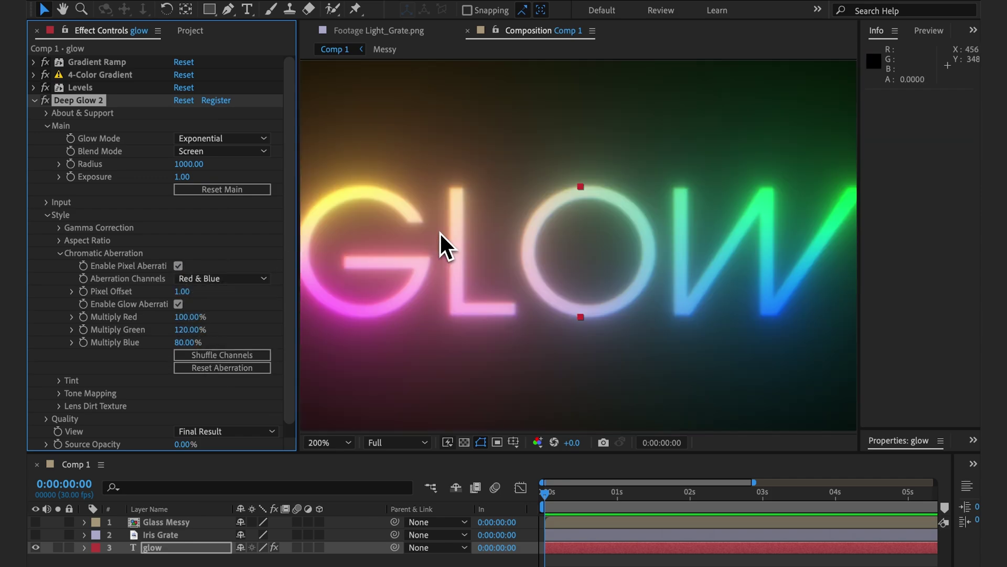
{"action": "left_click", "coordinate": [60, 253]}
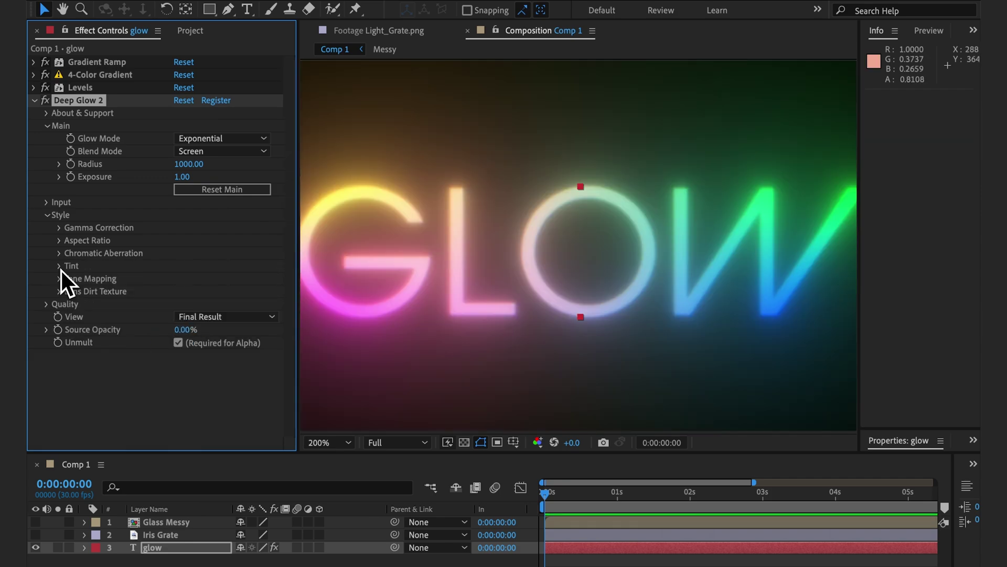
Step: Turn off 4-Color Gradient and set Tint Mode Duocolor, Tint Blend Overlay, and Blend Mode Add
{"action": "left_click", "coordinate": [47, 75]}
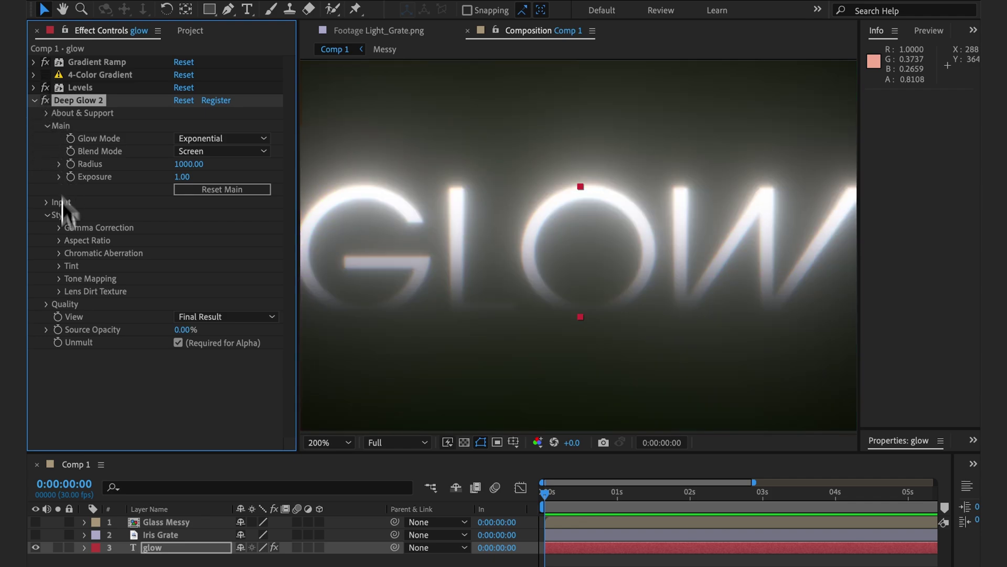
{"action": "left_click", "coordinate": [59, 266]}
{"action": "left_click", "coordinate": [181, 279]}
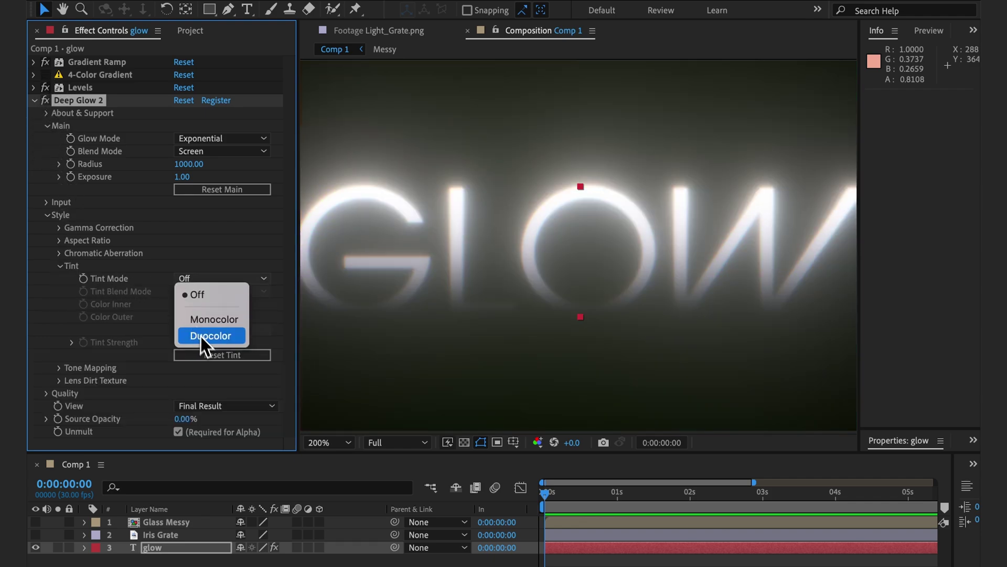
{"action": "left_click", "coordinate": [200, 335]}
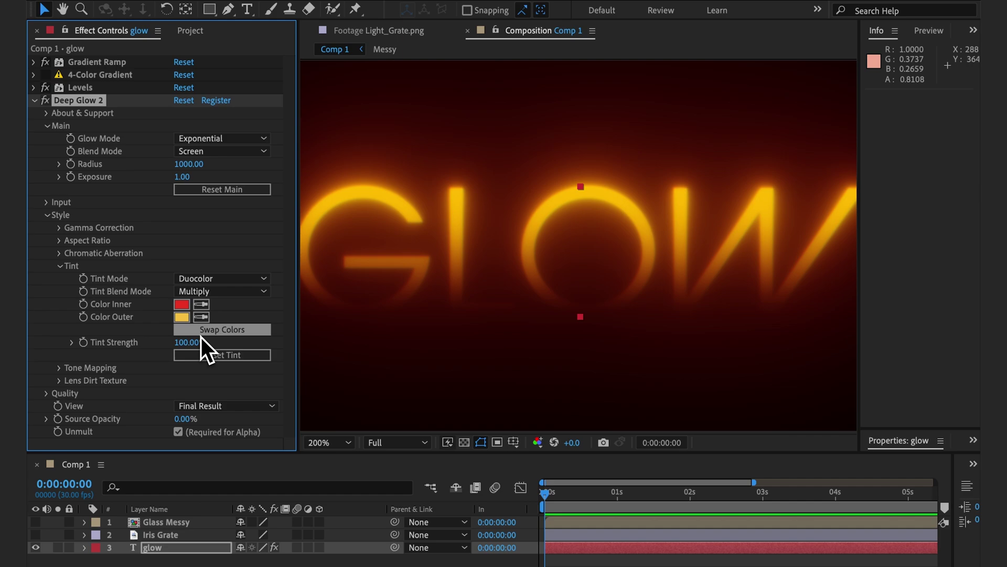
{"action": "left_click", "coordinate": [199, 293]}
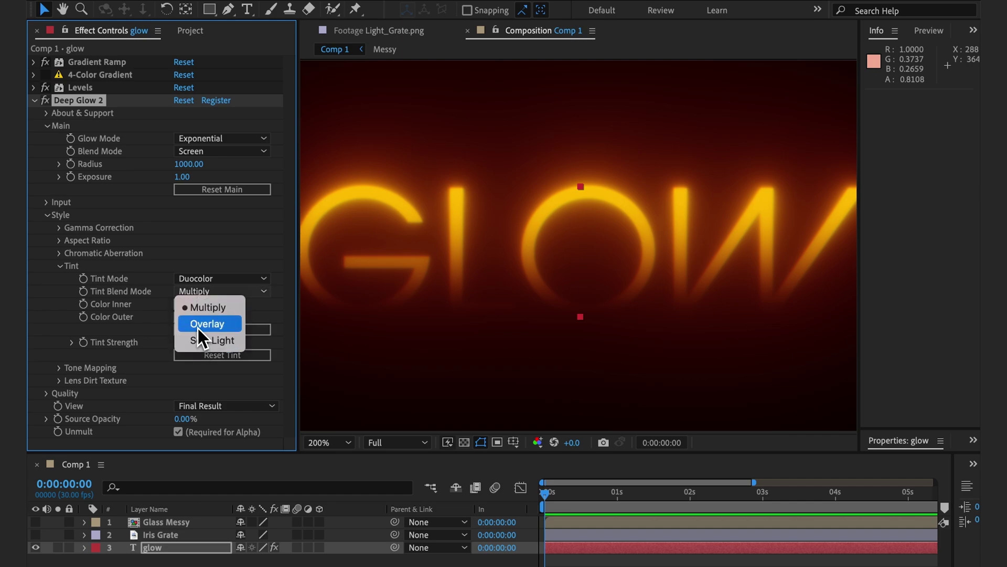
{"action": "left_click", "coordinate": [198, 327]}
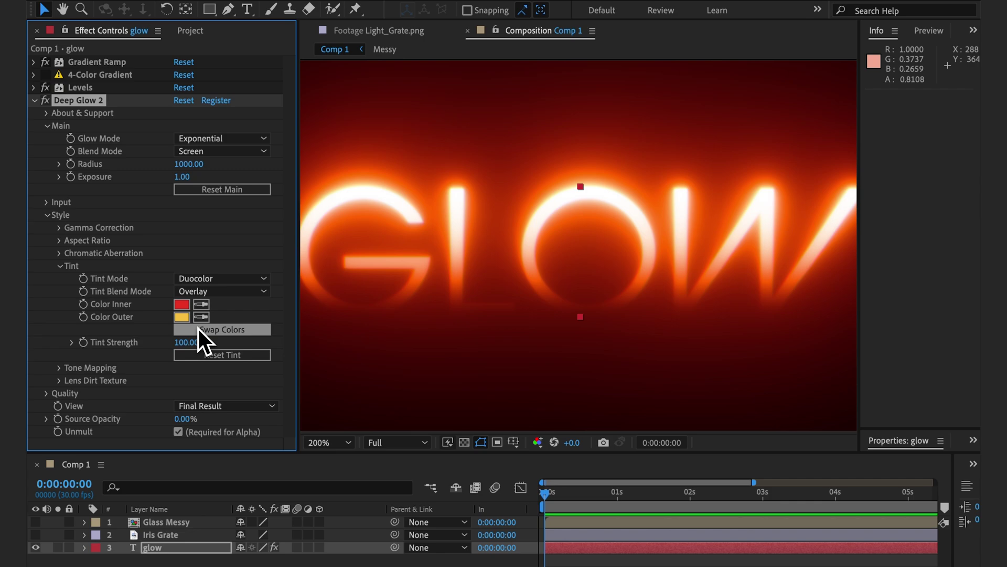
{"action": "left_click", "coordinate": [188, 152]}
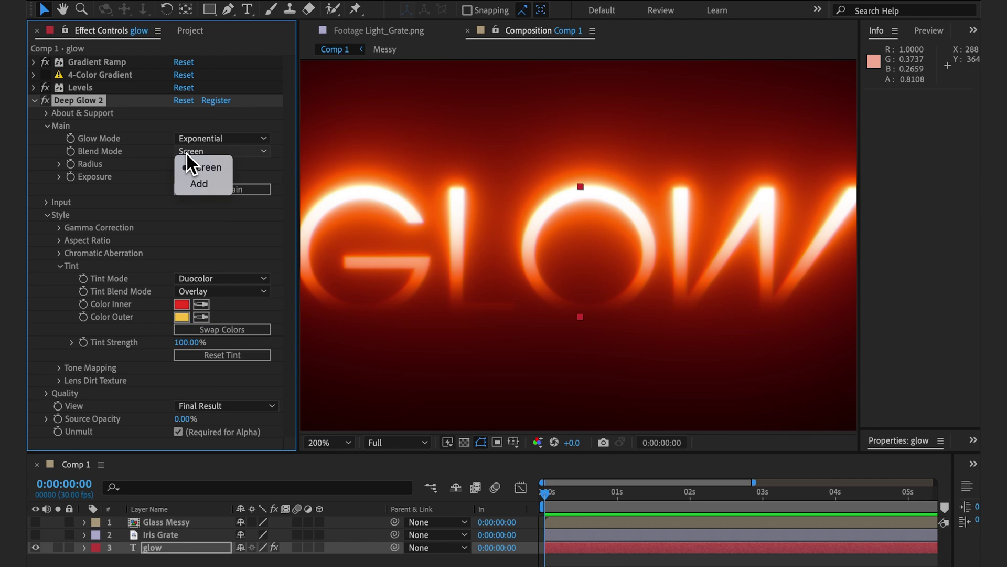
{"action": "left_click", "coordinate": [194, 185]}
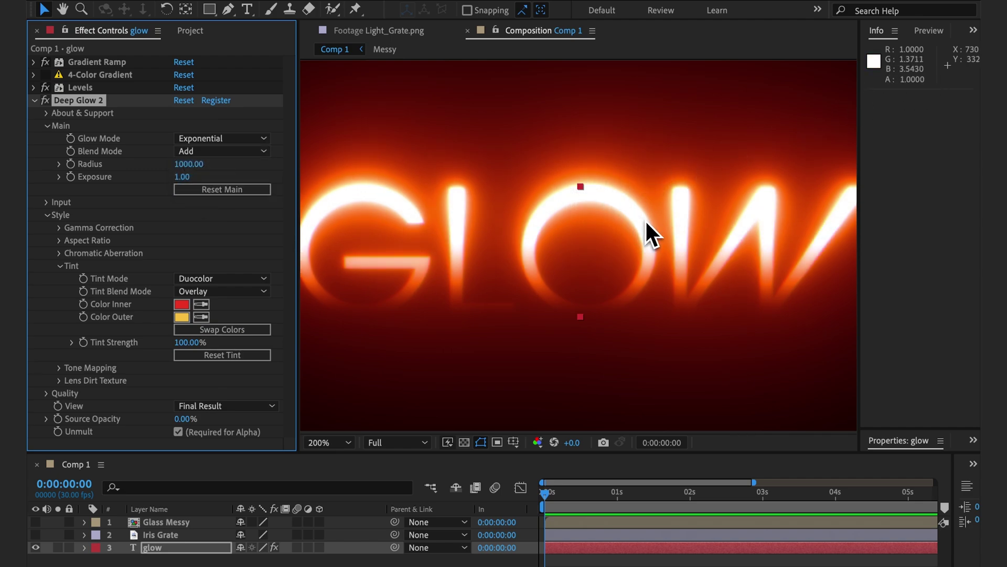
Step: Set Tone Mapping Operation to ACES Filmic, then collapse the Tint and Tone Mapping groups
{"action": "left_click", "coordinate": [74, 367]}
{"action": "left_click", "coordinate": [197, 381]}
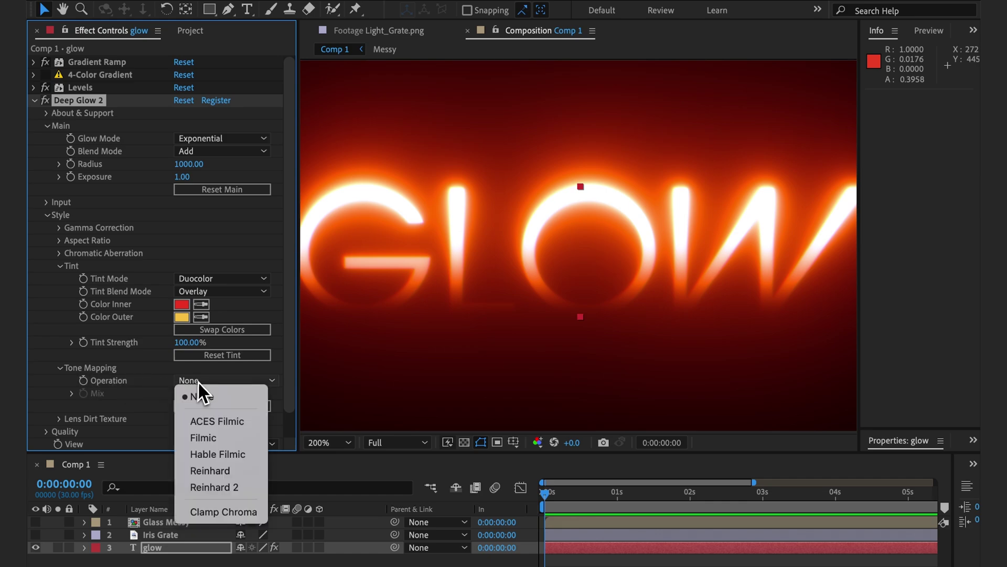
{"action": "left_click", "coordinate": [207, 426]}
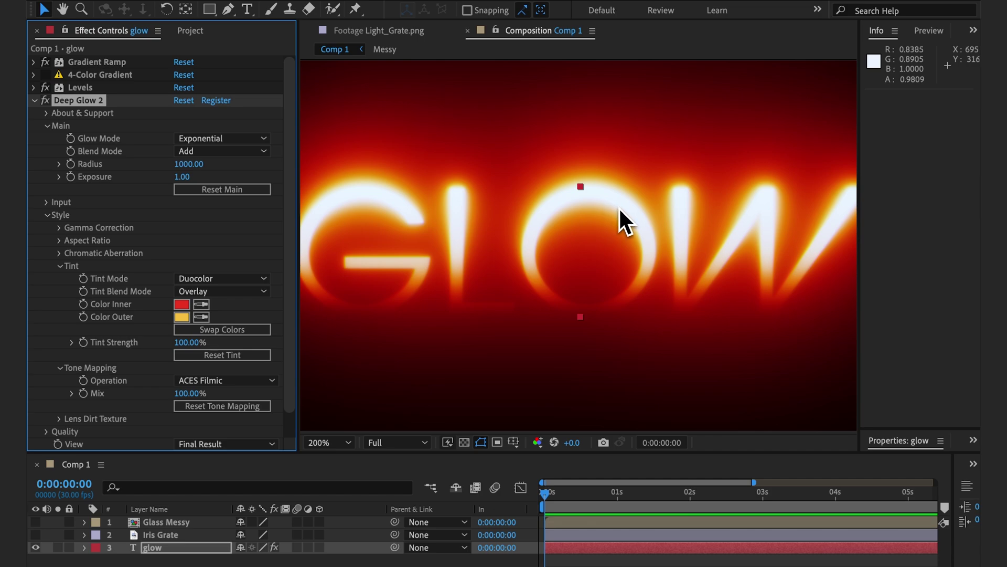
{"action": "left_click", "coordinate": [61, 266]}
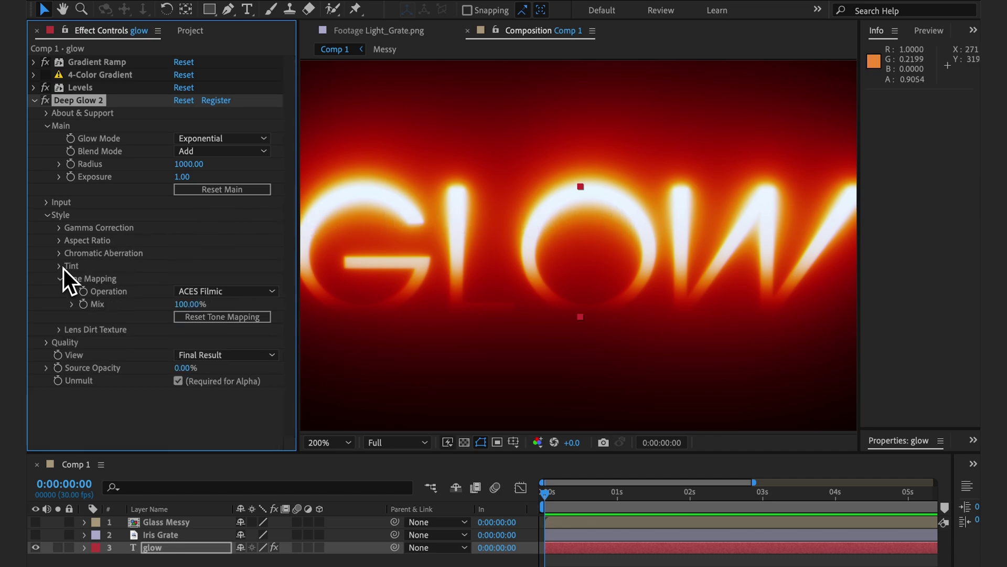
{"action": "left_click", "coordinate": [59, 278]}
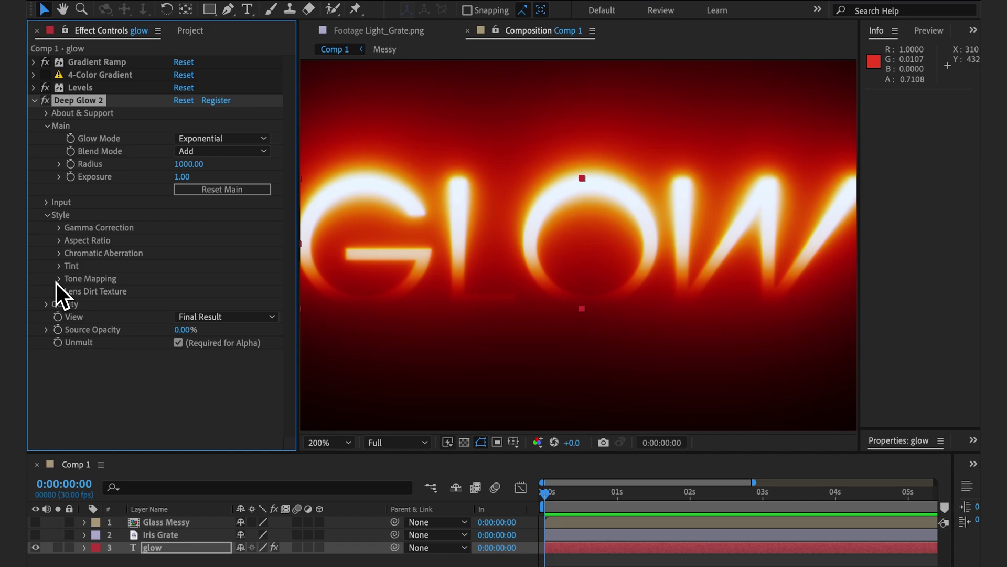
Step: Choose the Glass Messy layer as the Lens Dirt Texture
{"action": "left_click", "coordinate": [59, 292]}
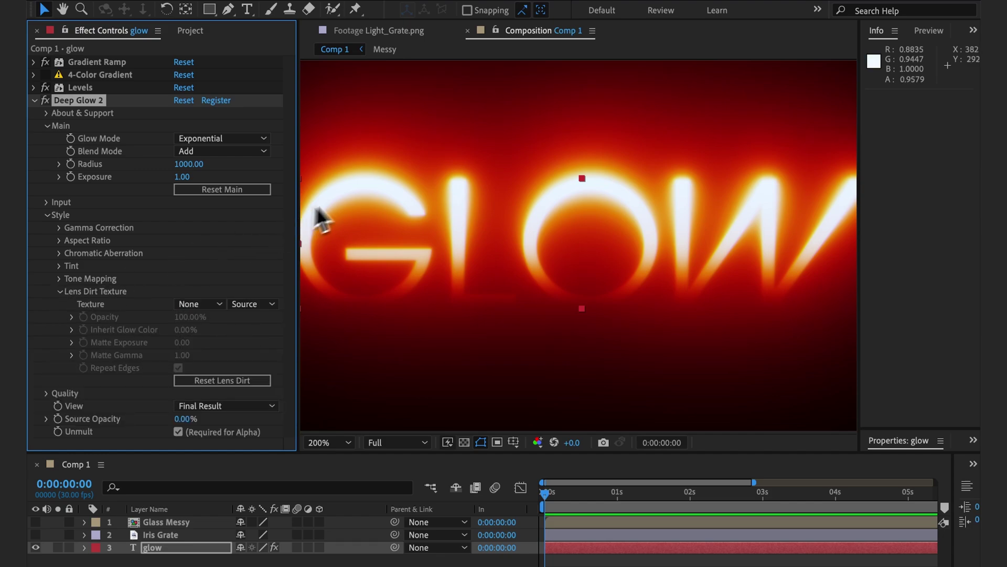
{"action": "left_click", "coordinate": [200, 302]}
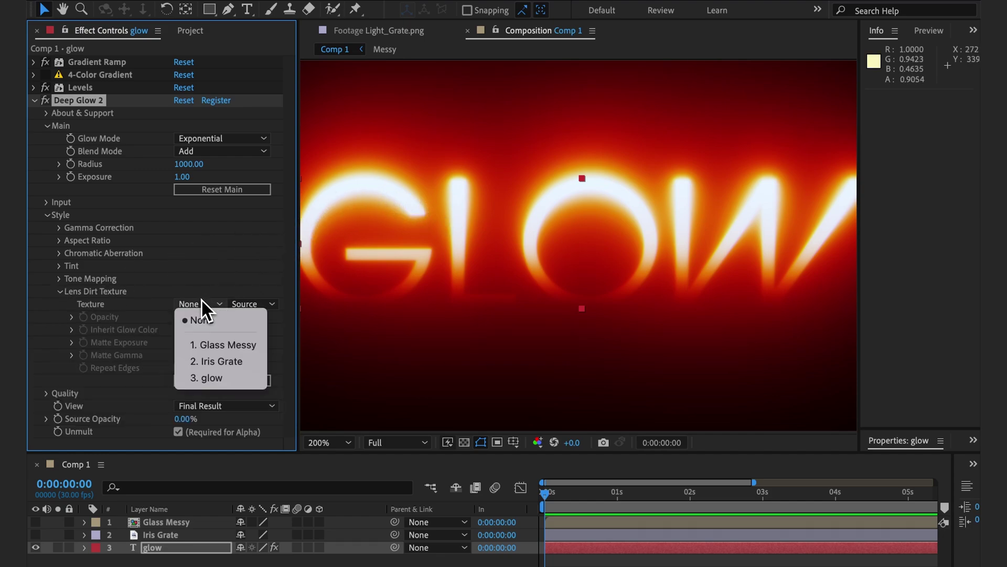
{"action": "left_click", "coordinate": [209, 344]}
Step: Preview the lens dirt input, matte and matted dirt views at +5.0 preview exposure
{"action": "left_click", "coordinate": [220, 405]}
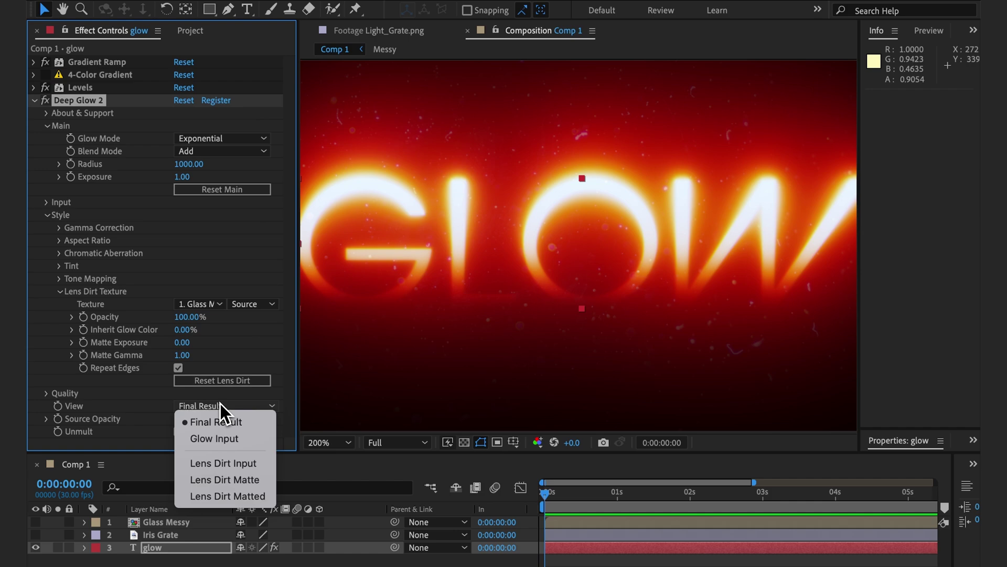
{"action": "left_click", "coordinate": [228, 463]}
{"action": "scroll", "coordinate": [424, 352], "scroll_direction": "down", "scroll_amount": 1}
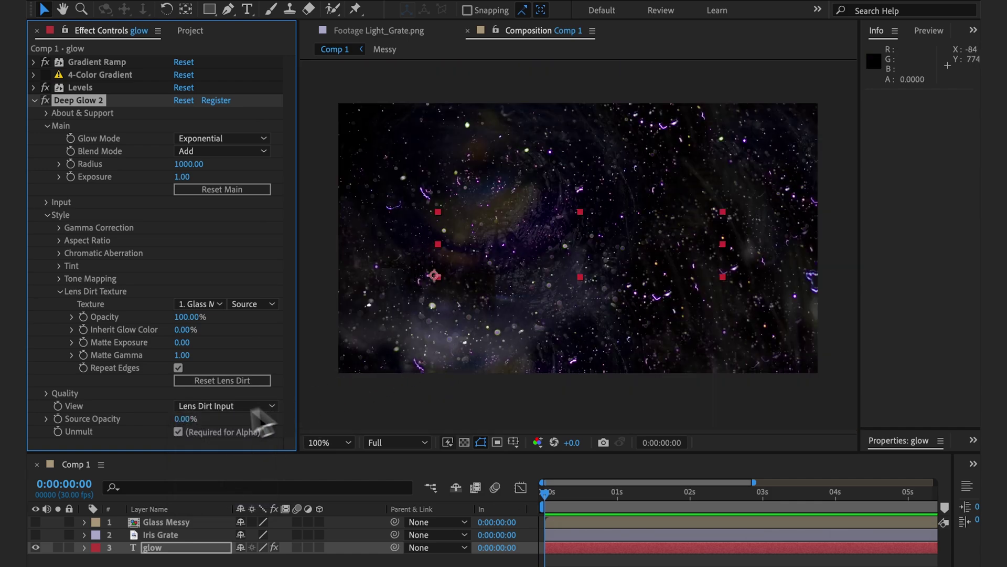
{"action": "left_click", "coordinate": [194, 408]}
{"action": "left_click", "coordinate": [199, 478]}
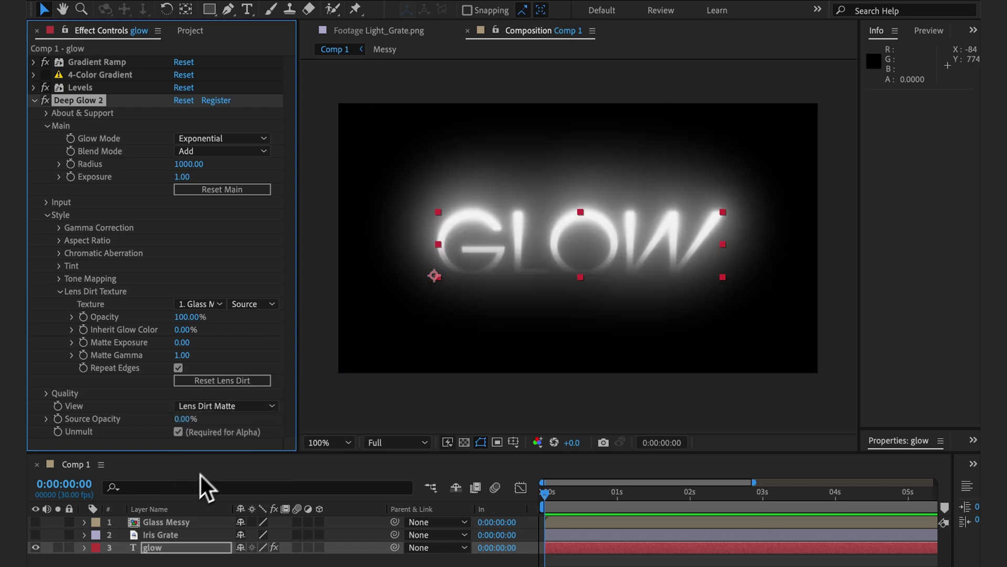
{"action": "scroll", "coordinate": [396, 256], "scroll_direction": "up", "scroll_amount": 1}
{"action": "left_click", "coordinate": [265, 405]}
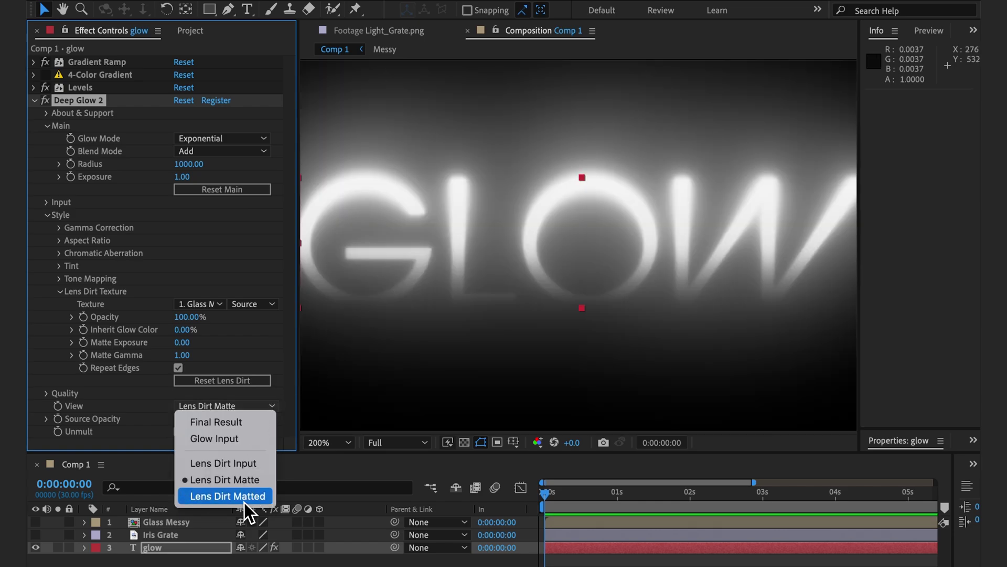
{"action": "left_click", "coordinate": [244, 499]}
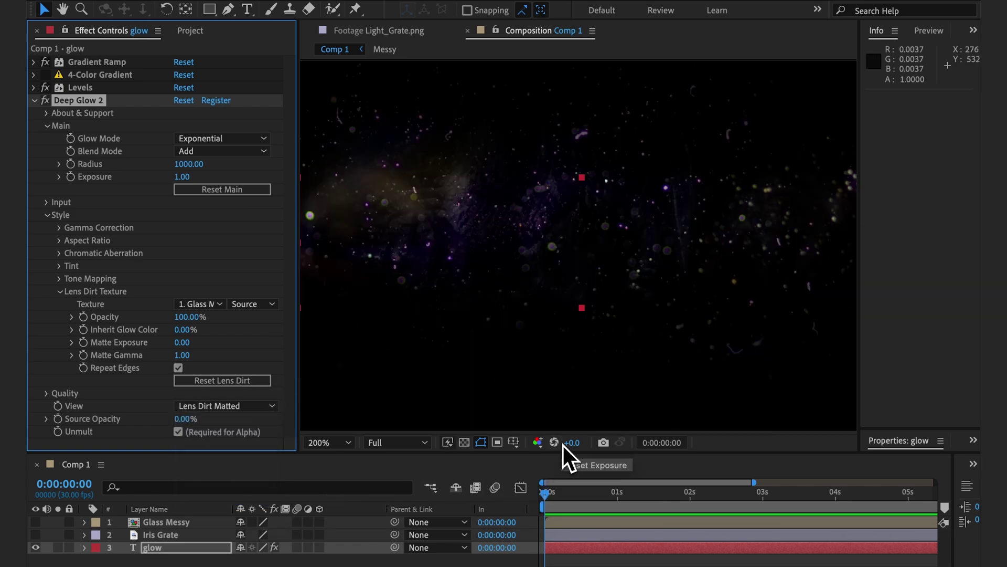
{"action": "left_click_drag", "start_coordinate": [562, 445], "coordinate": [555, 446]}
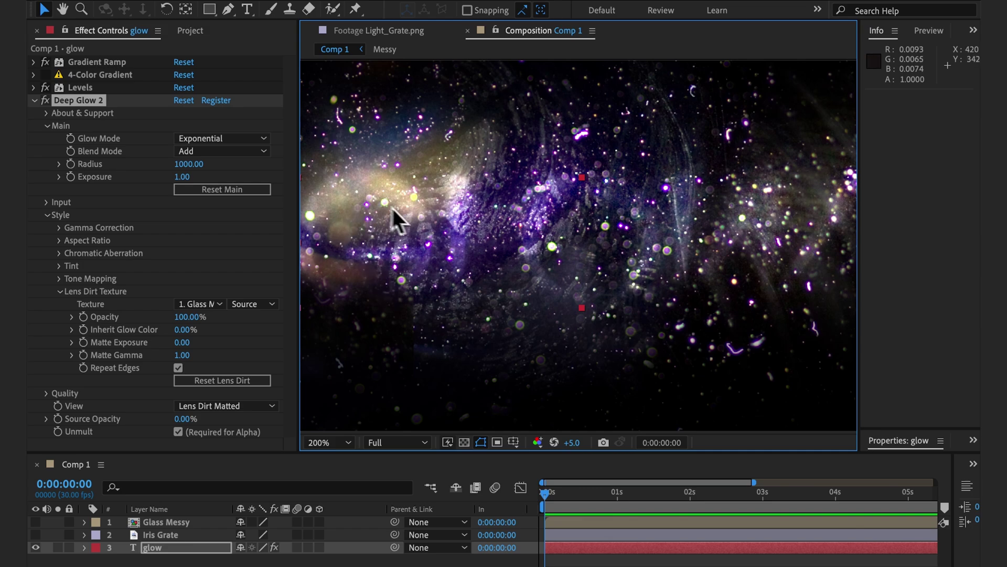
Step: Set Matte Gamma 0.40, Inherit Glow Color 100%, Matte Exposure 2.00, and return to Final Result
{"action": "left_click", "coordinate": [184, 356]}
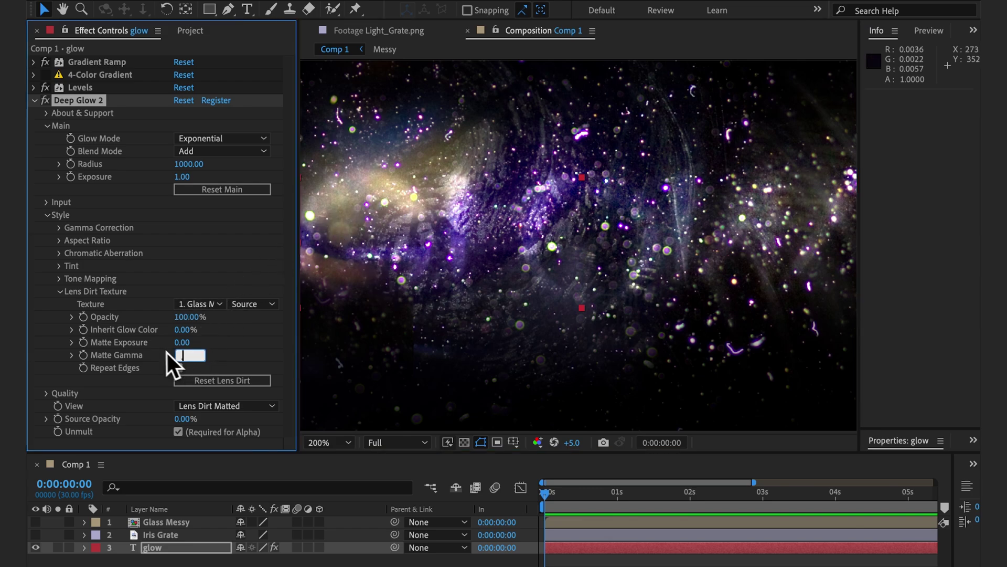
{"action": "type", "text": "0.4"}
{"action": "key", "text": "Return"}
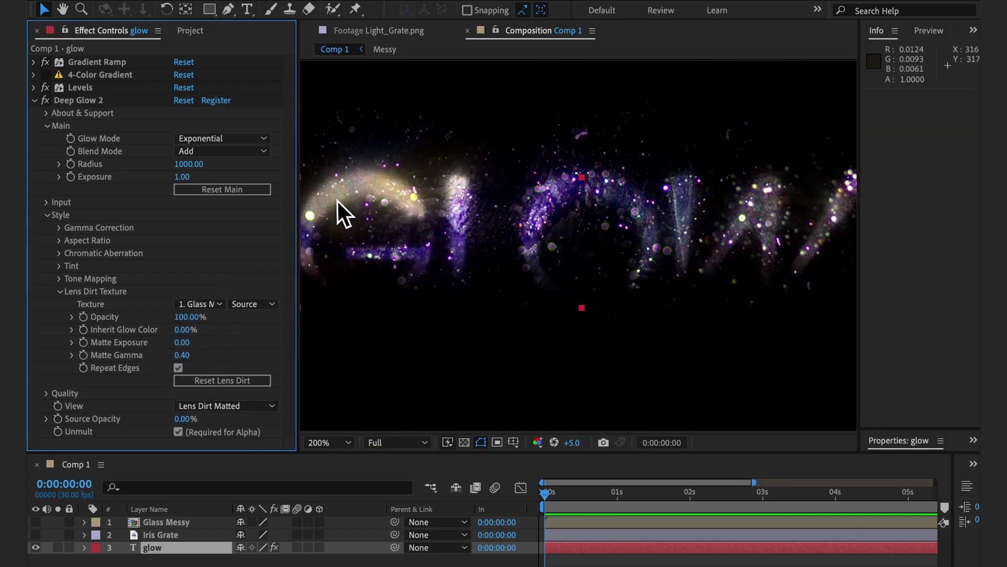
{"action": "left_click_drag", "start_coordinate": [188, 330], "coordinate": [364, 329]}
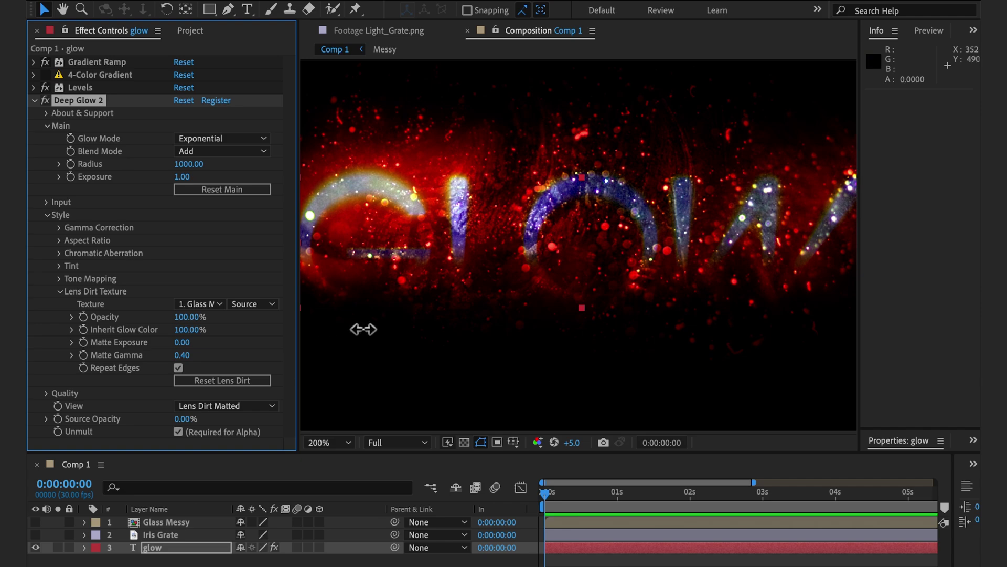
{"action": "left_click", "coordinate": [241, 405]}
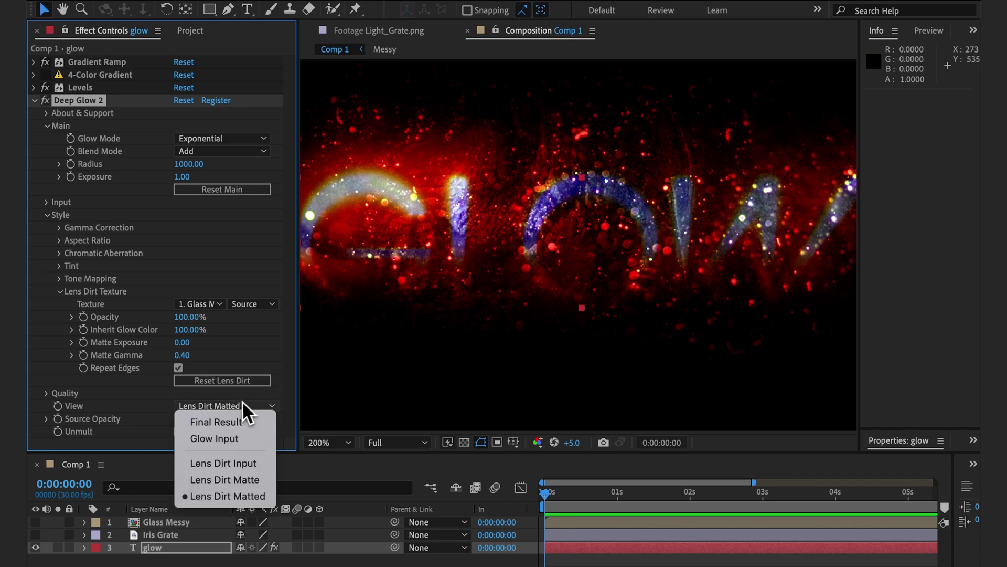
{"action": "left_click", "coordinate": [236, 421]}
{"action": "left_click", "coordinate": [552, 442]}
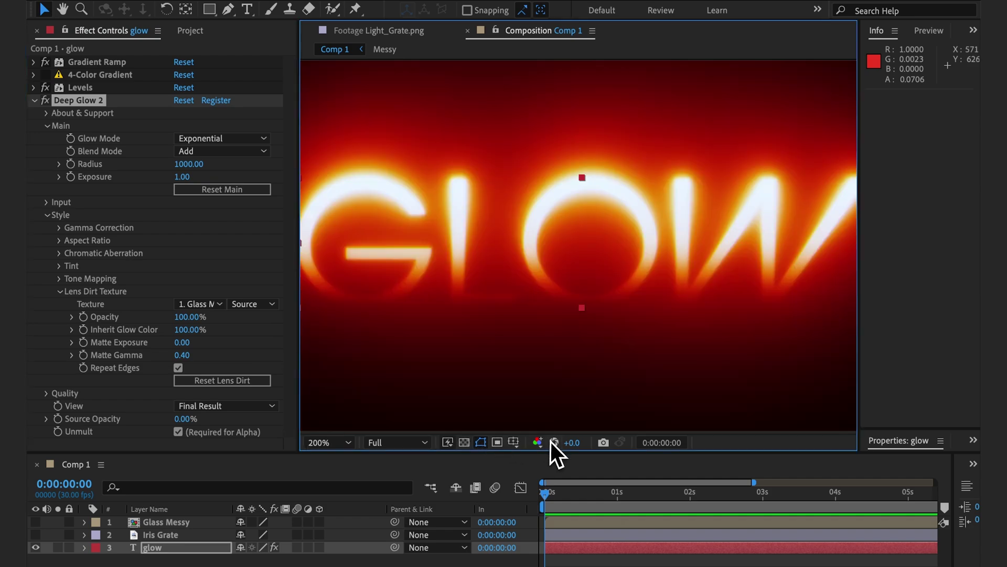
{"action": "left_click", "coordinate": [189, 343]}
{"action": "type", "text": "2"}
{"action": "key", "text": "Return"}
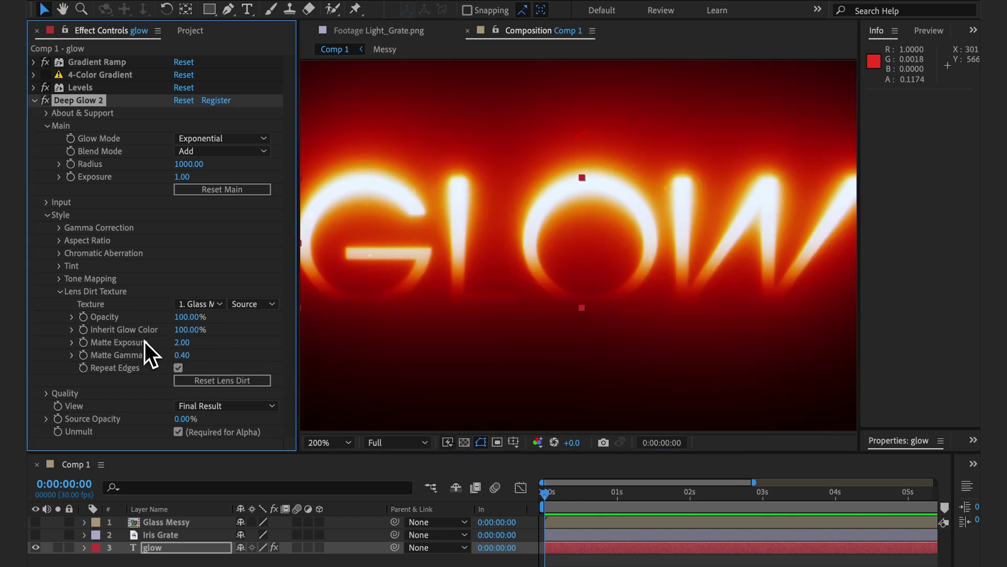
Step: Try Medium and Draft presets, then settle on Extreme quality with Buffer Expansion Mode on Auto
{"action": "left_click", "coordinate": [61, 292]}
{"action": "left_click", "coordinate": [47, 305]}
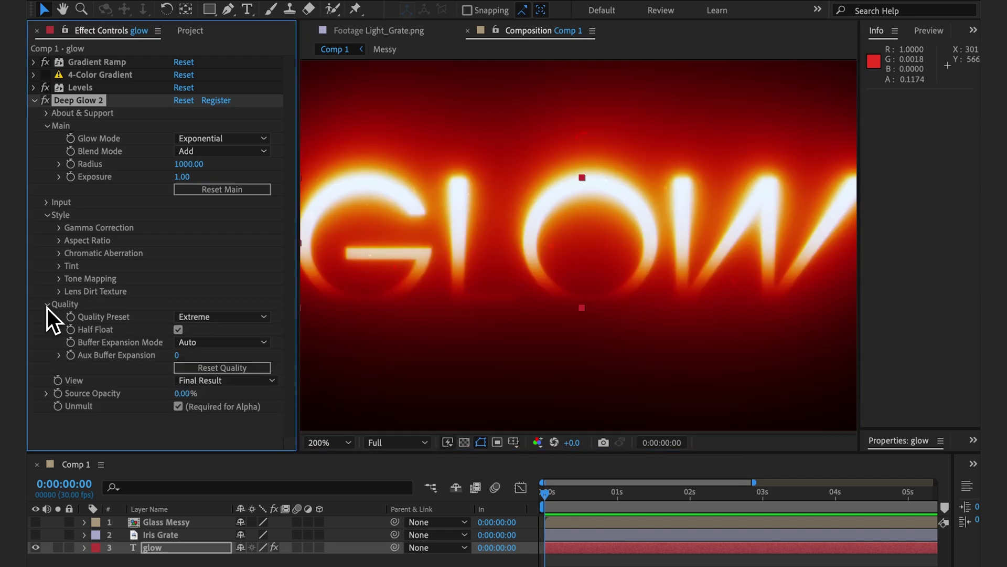
{"action": "left_click", "coordinate": [194, 316]}
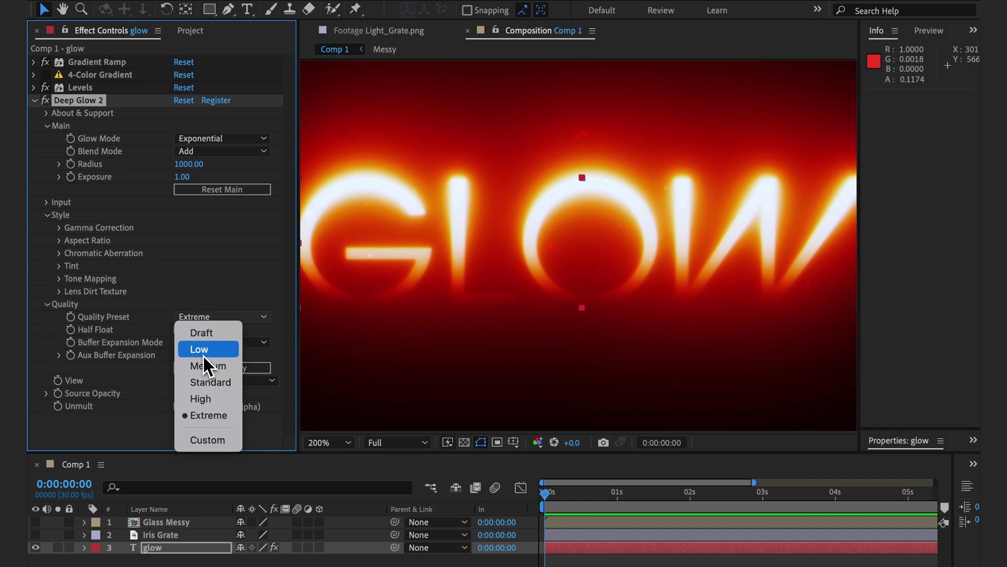
{"action": "left_click", "coordinate": [205, 361]}
{"action": "left_click", "coordinate": [199, 320]}
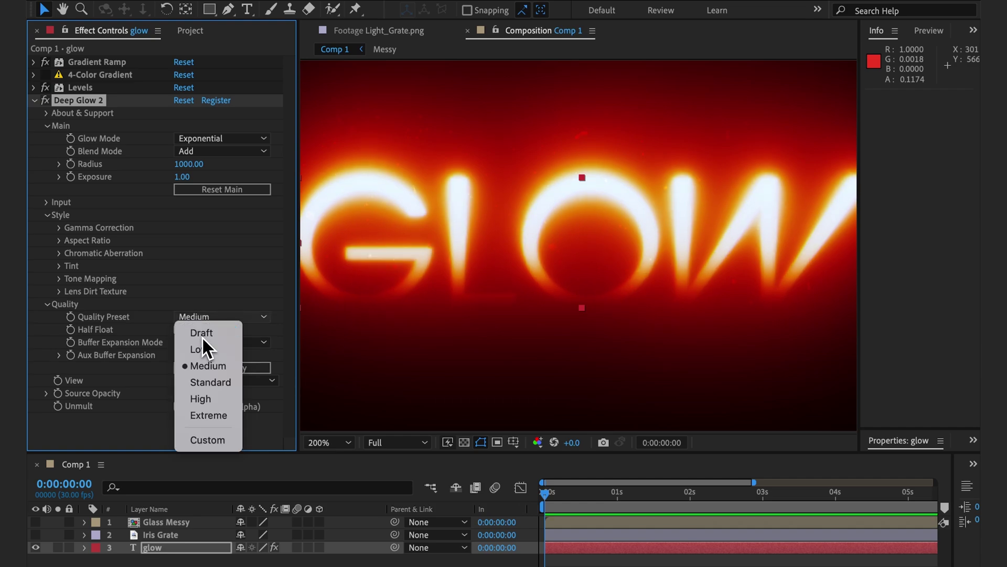
{"action": "left_click", "coordinate": [203, 335]}
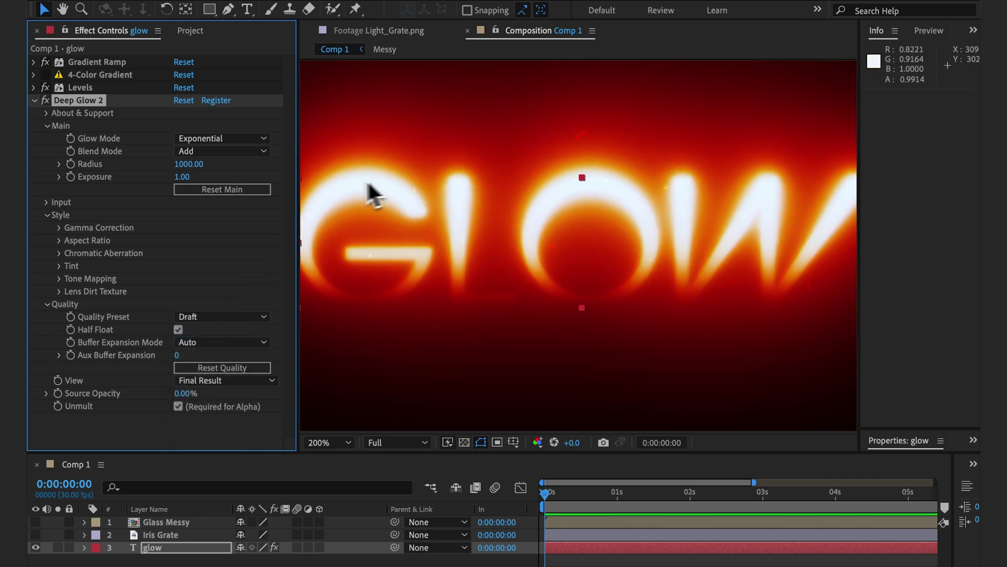
{"action": "left_click", "coordinate": [260, 316]}
{"action": "left_click", "coordinate": [221, 412]}
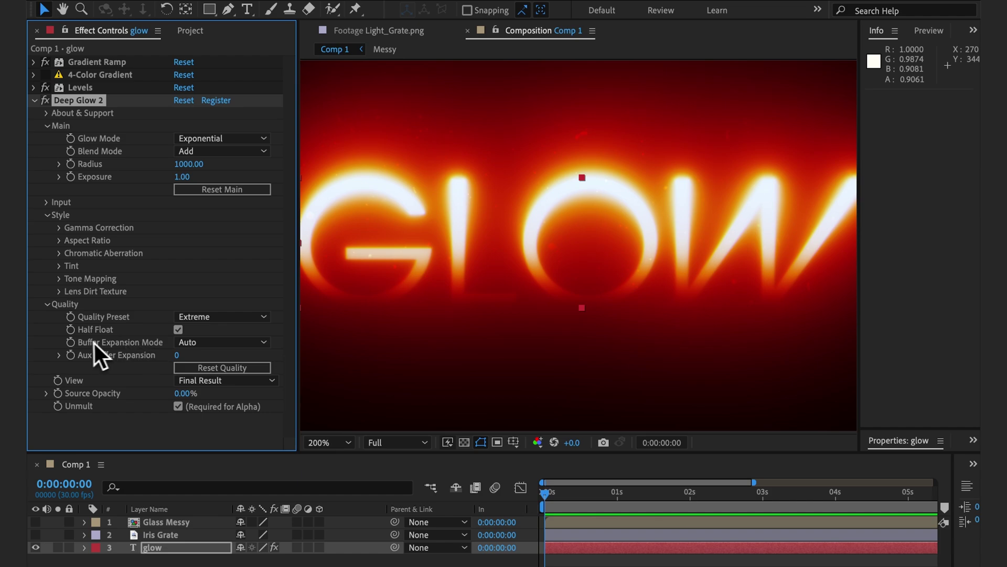
{"action": "left_click", "coordinate": [226, 342]}
{"action": "left_click", "coordinate": [191, 358]}
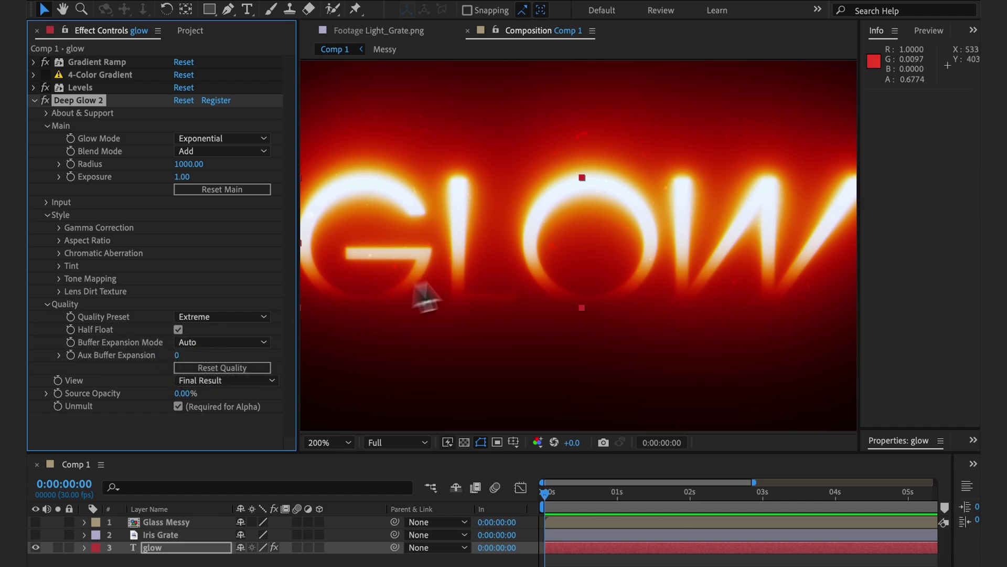
{"action": "scroll", "coordinate": [499, 266], "scroll_direction": "down", "scroll_amount": 1}
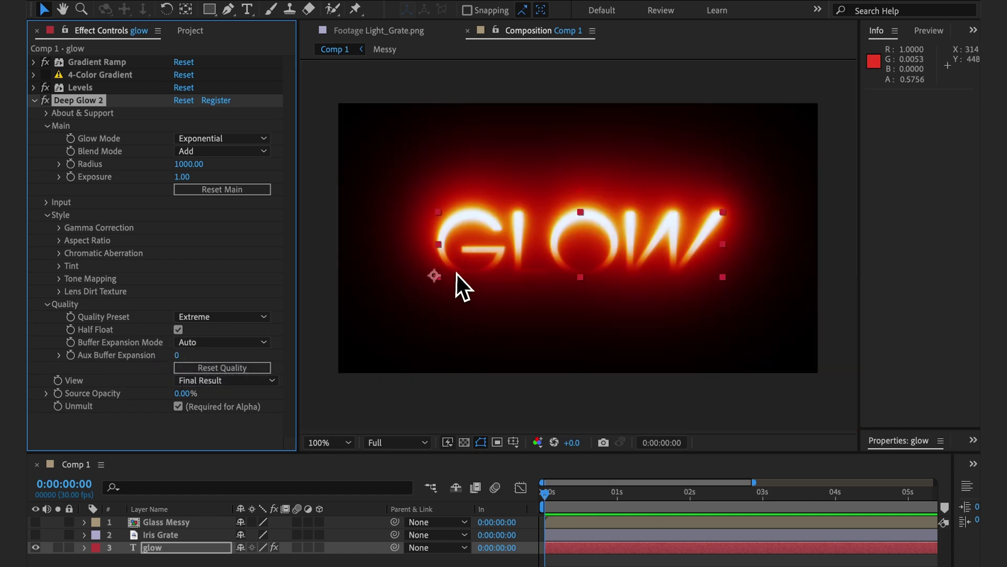
Step: Collapse the Quality group and switch Glow Mode to Lens Iris
{"action": "left_click", "coordinate": [46, 304]}
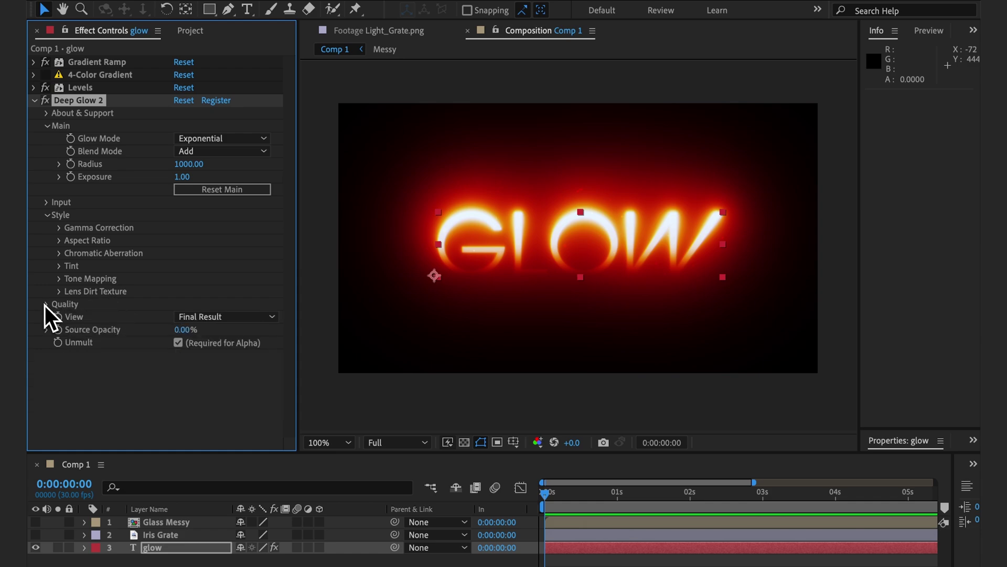
{"action": "left_click", "coordinate": [46, 304]}
{"action": "key", "text": "ctrl+z"}
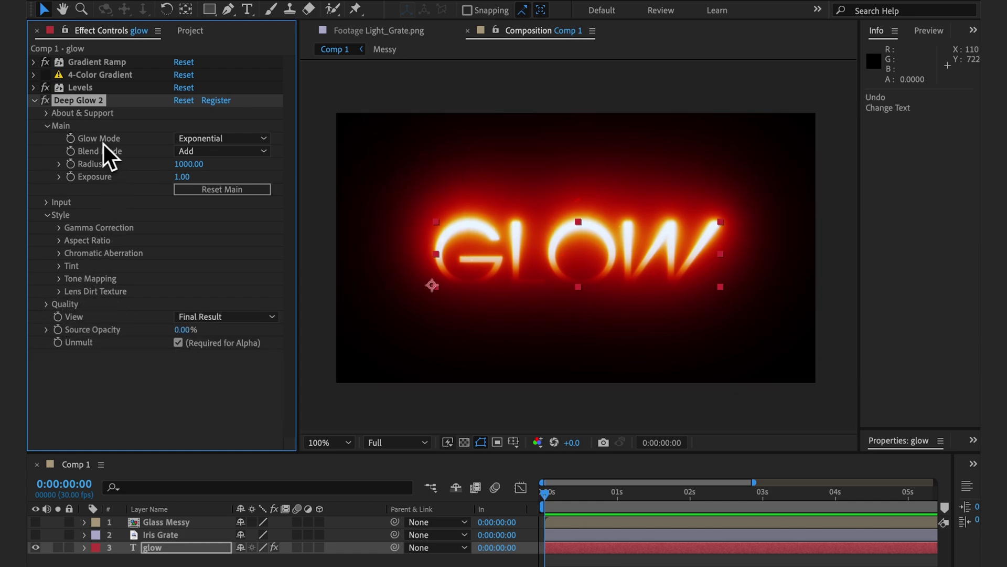
{"action": "left_click", "coordinate": [200, 138]}
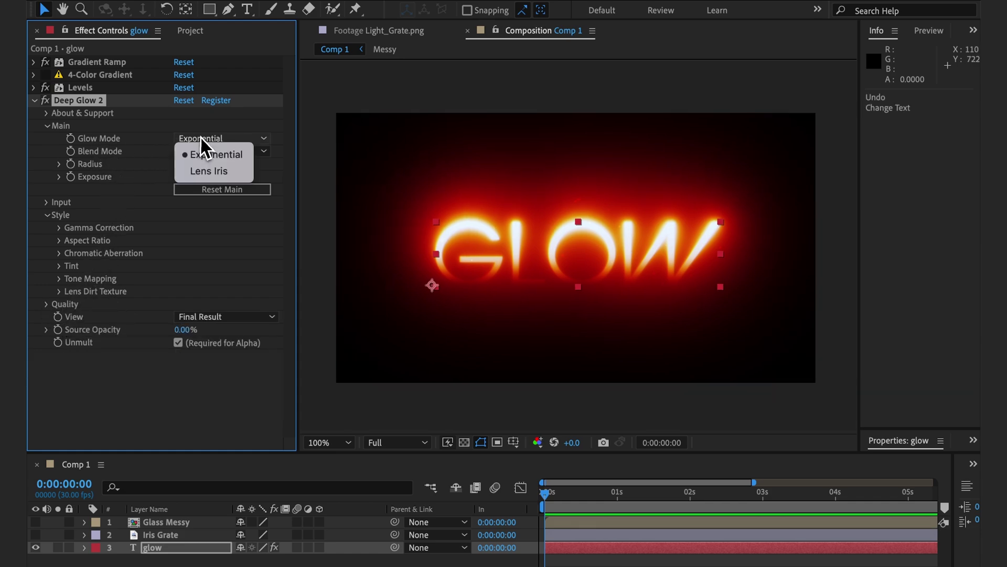
{"action": "left_click", "coordinate": [213, 171]}
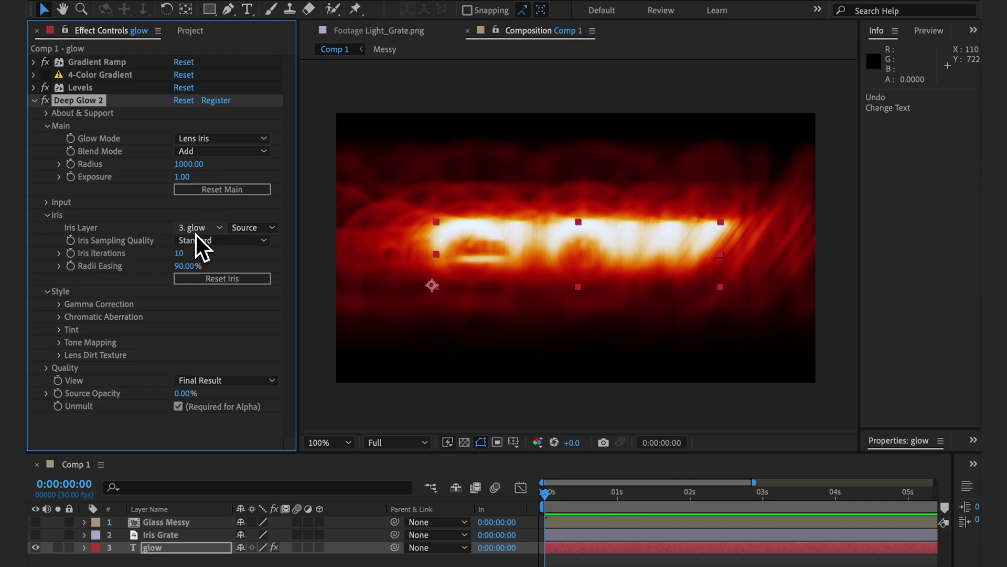
Step: Test the iris by deleting letters from the GLOW text, then undo to restore the word
{"action": "double_click", "coordinate": [441, 241]}
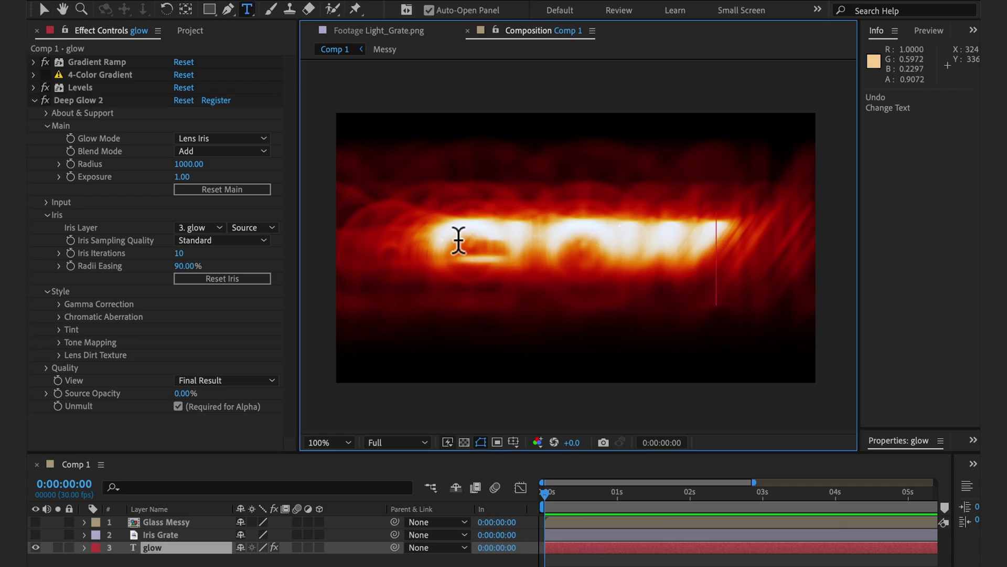
{"action": "key", "text": "BackSpace"}
{"action": "key", "text": "BackSpace"}
{"action": "key", "text": "BackSpace"}
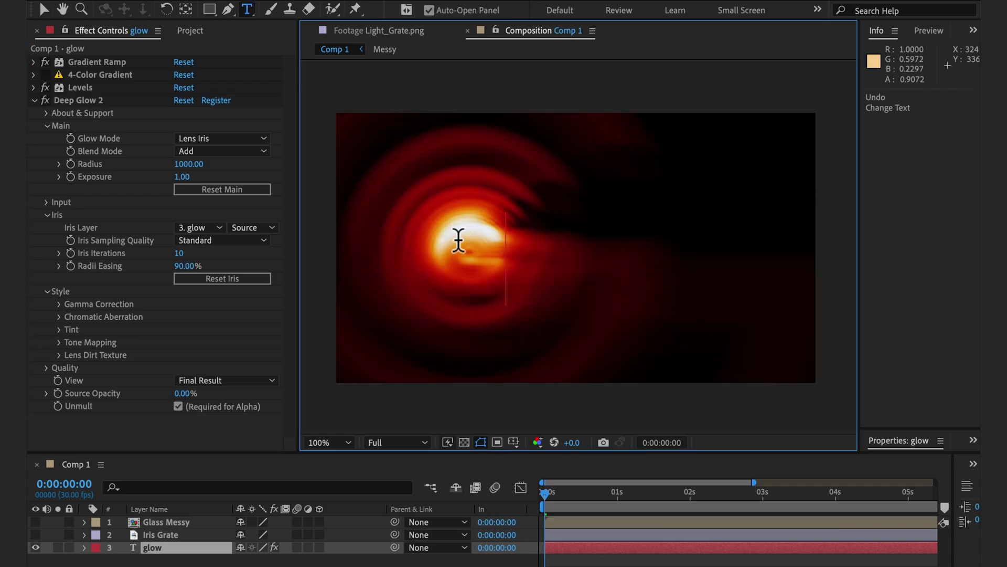
{"action": "key", "text": "Escape"}
{"action": "key", "text": "v"}
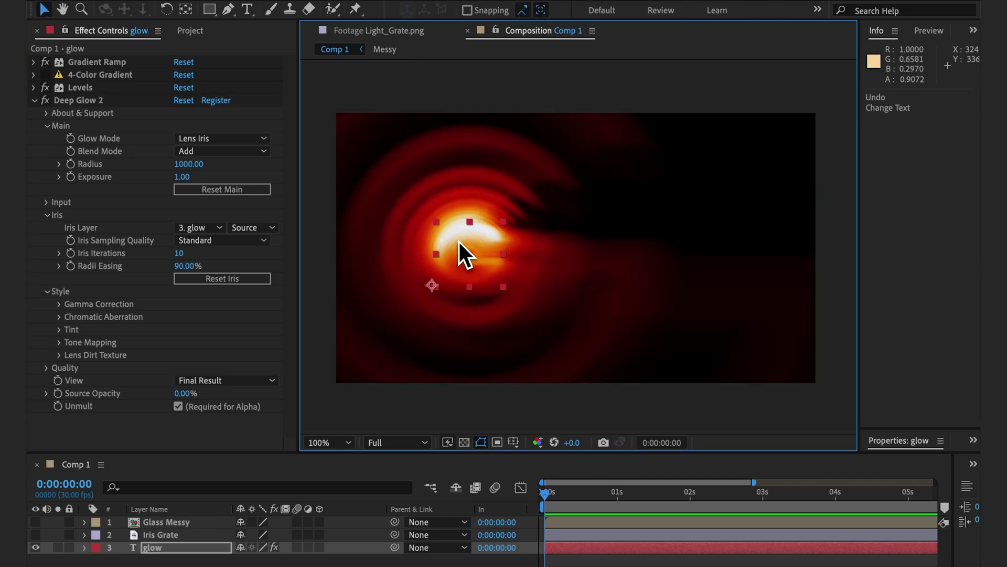
{"action": "key", "text": "ctrl+z"}
Step: Set the glow Radius to 500 and check the layers available as iris source
{"action": "left_click", "coordinate": [199, 164]}
{"action": "type", "text": "500"}
{"action": "key", "text": "Return"}
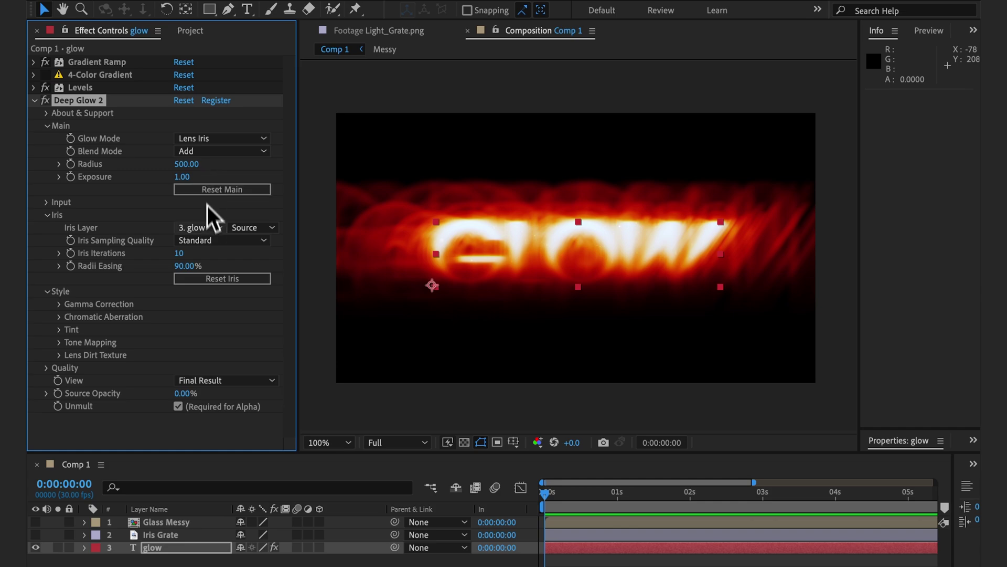
{"action": "left_click", "coordinate": [207, 230]}
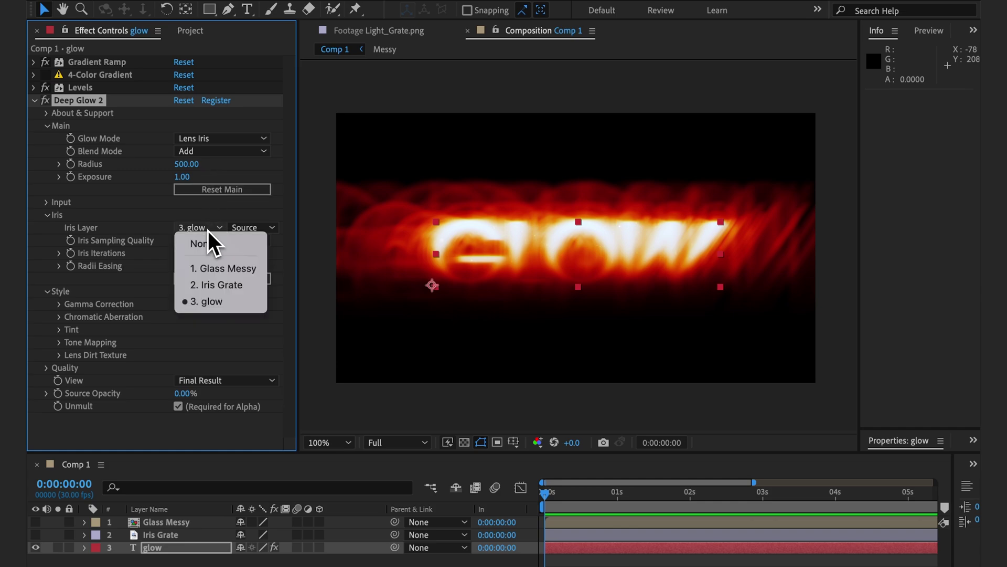
Step: Set Iris Layer to 2. Iris Grate, preview it with View Iris, then return to Final Result
{"action": "left_click", "coordinate": [214, 285]}
{"action": "left_click", "coordinate": [226, 380]}
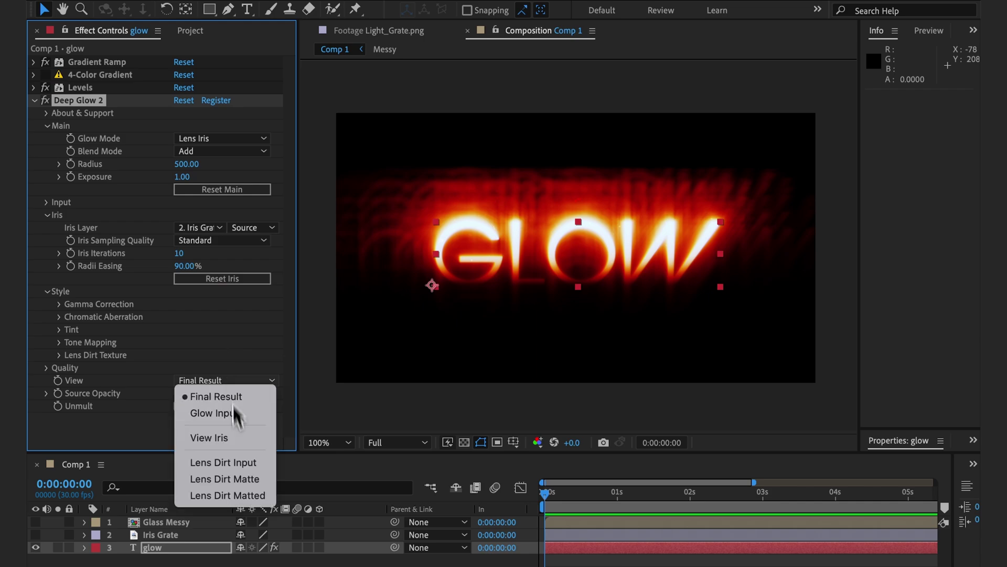
{"action": "left_click", "coordinate": [232, 438]}
{"action": "scroll", "coordinate": [534, 272], "scroll_direction": "up", "scroll_amount": 2}
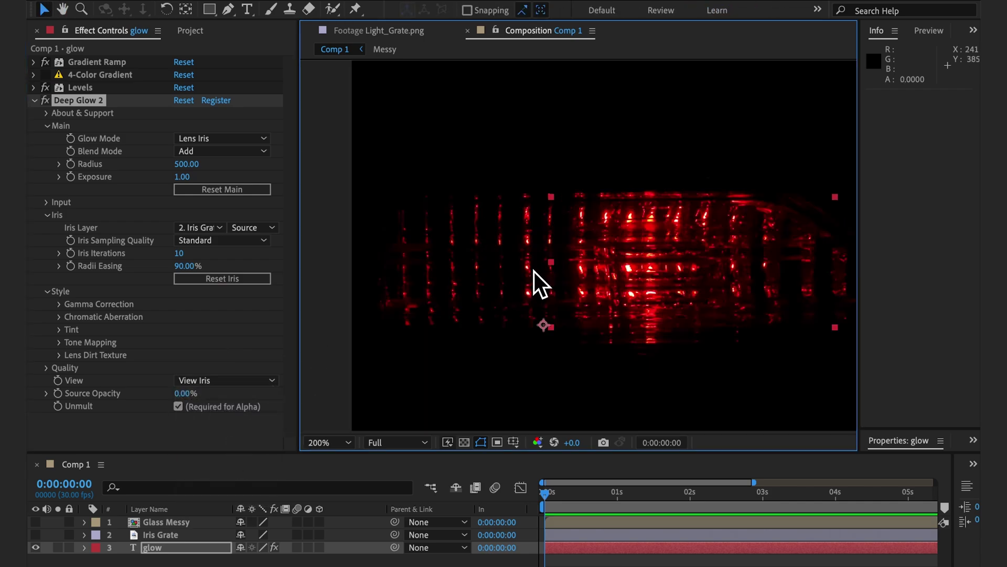
{"action": "left_click_drag", "start_coordinate": [651, 271], "coordinate": [617, 290]}
{"action": "left_click", "coordinate": [177, 381]}
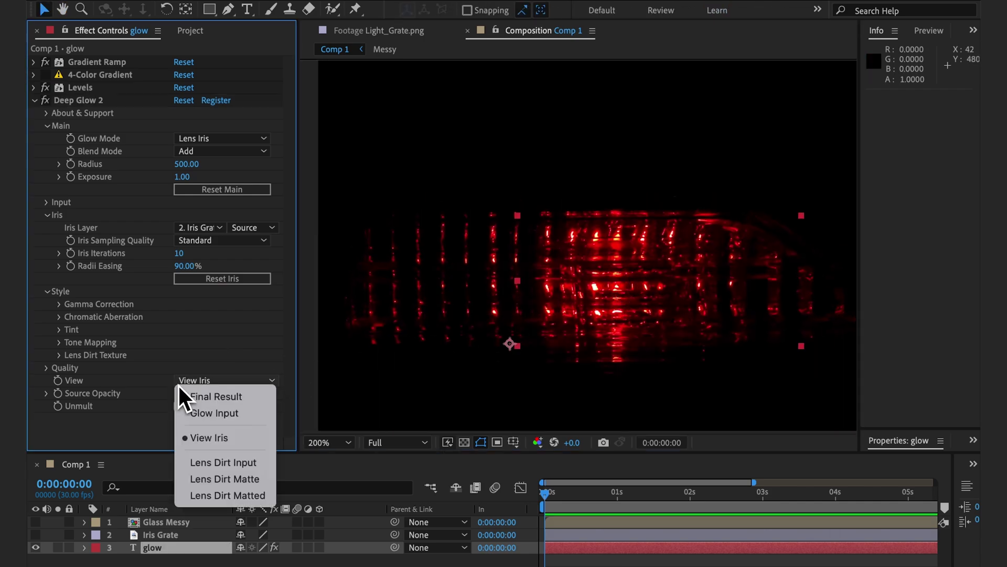
{"action": "left_click", "coordinate": [184, 396]}
Step: Raise the iris sampling quality to Fine and fit the whole composition in view
{"action": "scroll", "coordinate": [552, 202], "scroll_direction": "up", "scroll_amount": 2}
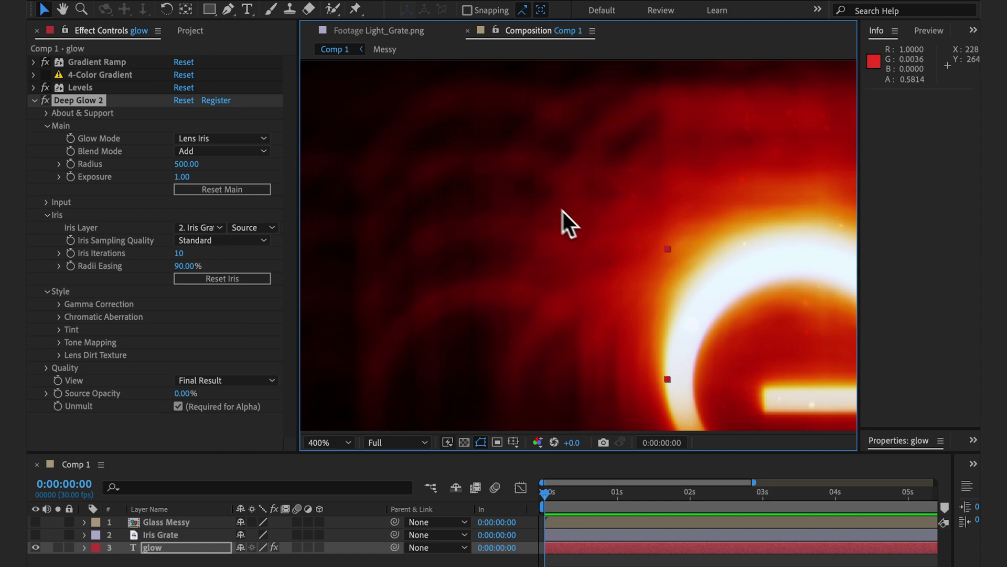
{"action": "scroll", "coordinate": [561, 189], "scroll_direction": "up", "scroll_amount": 2}
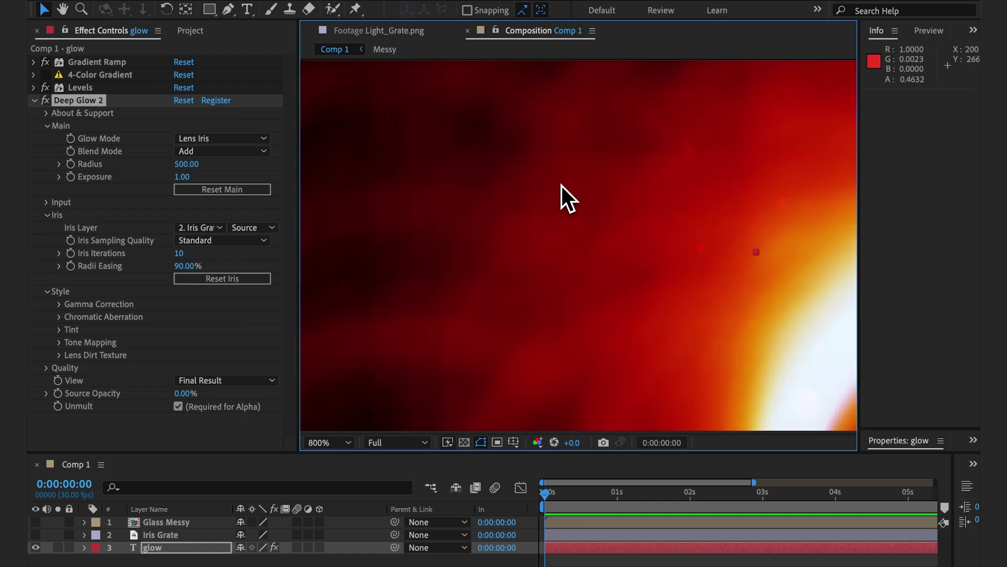
{"action": "left_click", "coordinate": [183, 240]}
{"action": "left_click", "coordinate": [209, 316]}
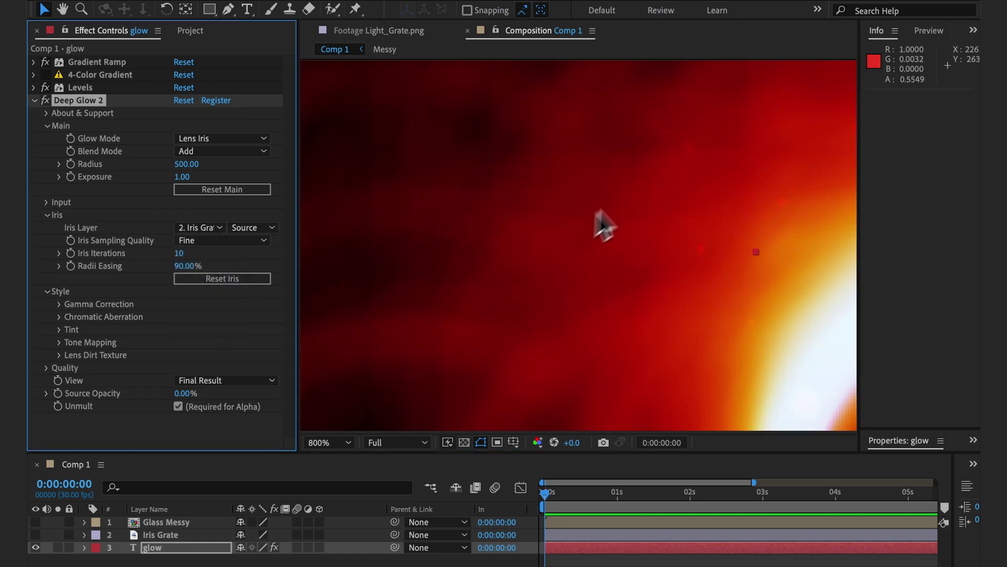
{"action": "key", "text": "slash"}
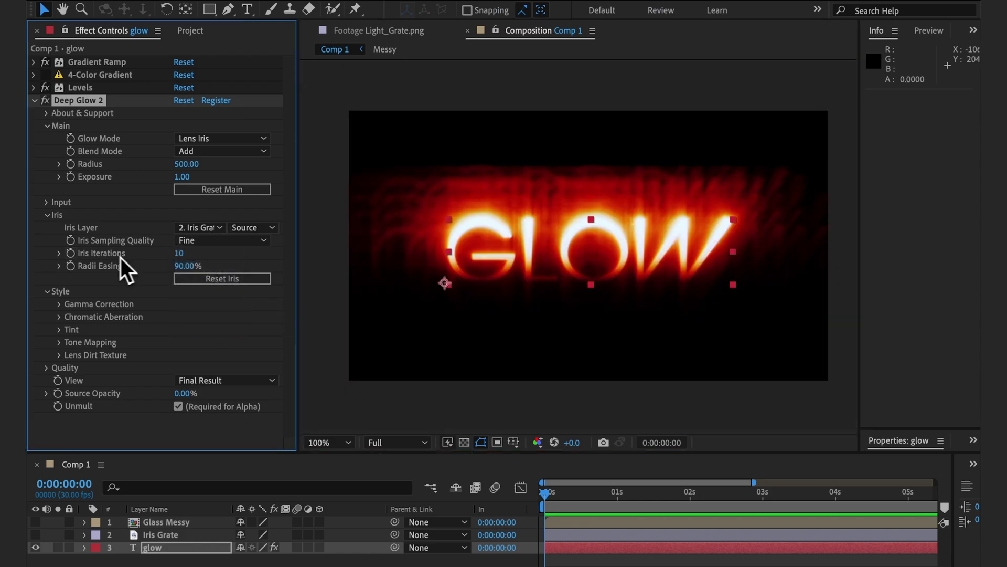
Step: Try Radii Easing values of 0 and 10, then undo the change
{"action": "left_click", "coordinate": [183, 266]}
{"action": "type", "text": "0"}
{"action": "left_click", "coordinate": [178, 266]}
{"action": "type", "text": "10"}
{"action": "key", "text": "Return"}
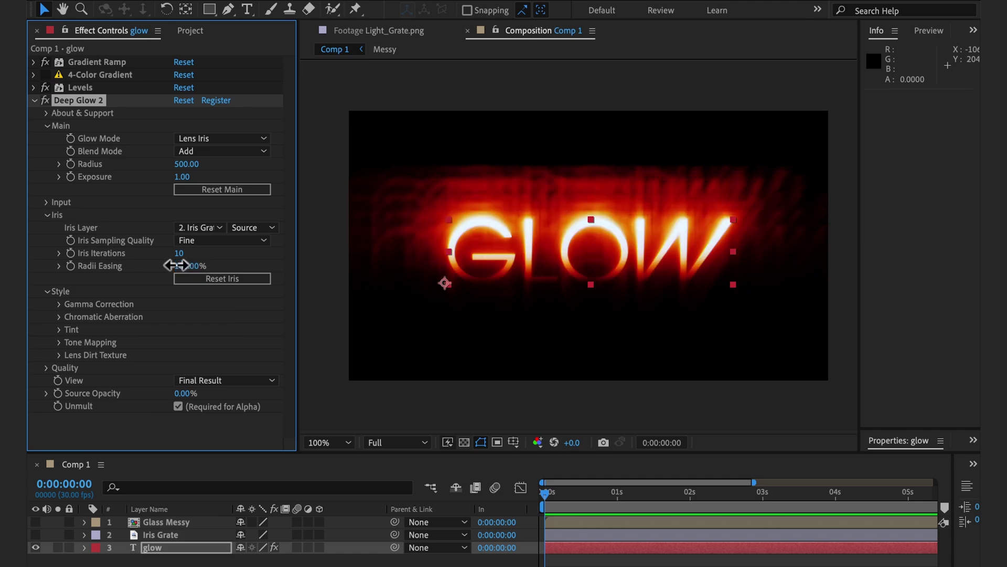
{"action": "key", "text": "ctrl+z"}
Step: Try Iris Iterations of 20 and 1, then Reset Iris to the defaults
{"action": "left_click", "coordinate": [184, 254]}
{"action": "type", "text": "20"}
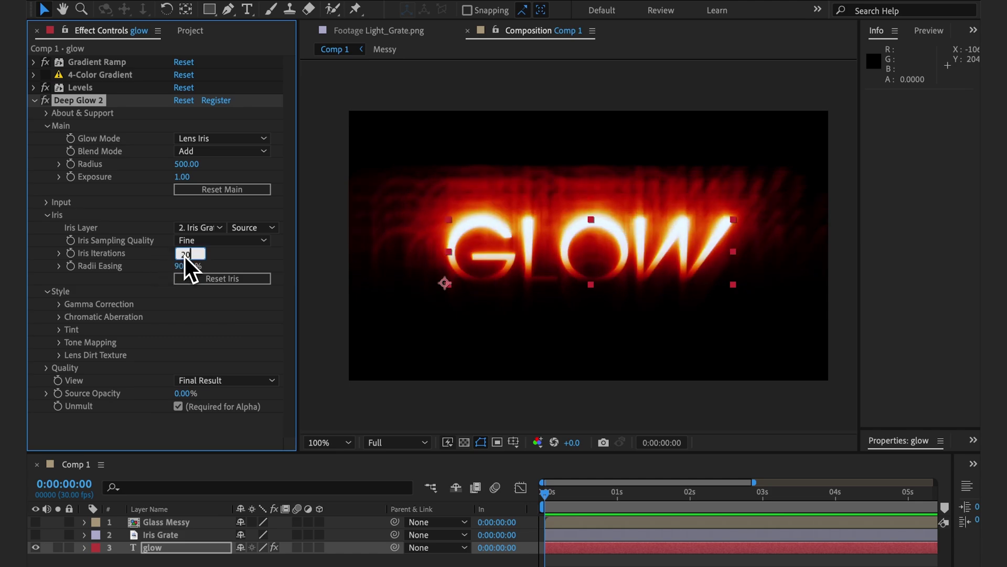
{"action": "key", "text": "BackSpace"}
{"action": "key", "text": "BackSpace"}
{"action": "type", "text": "1"}
{"action": "key", "text": "Return"}
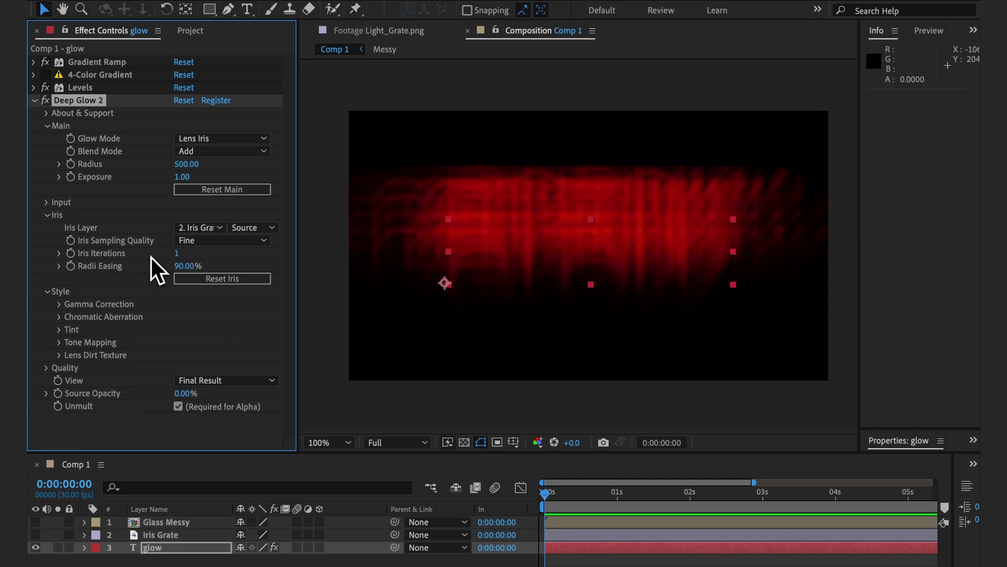
{"action": "left_click", "coordinate": [175, 278]}
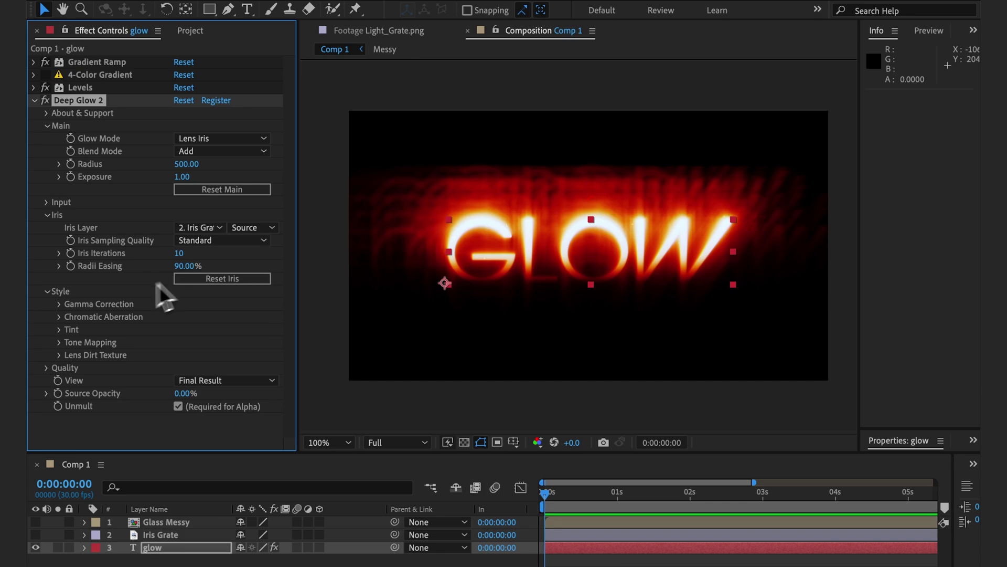
Step: Under Gamma Correction, turn off Auto Detect Gamma and try a gamma of 50%
{"action": "left_click", "coordinate": [62, 305]}
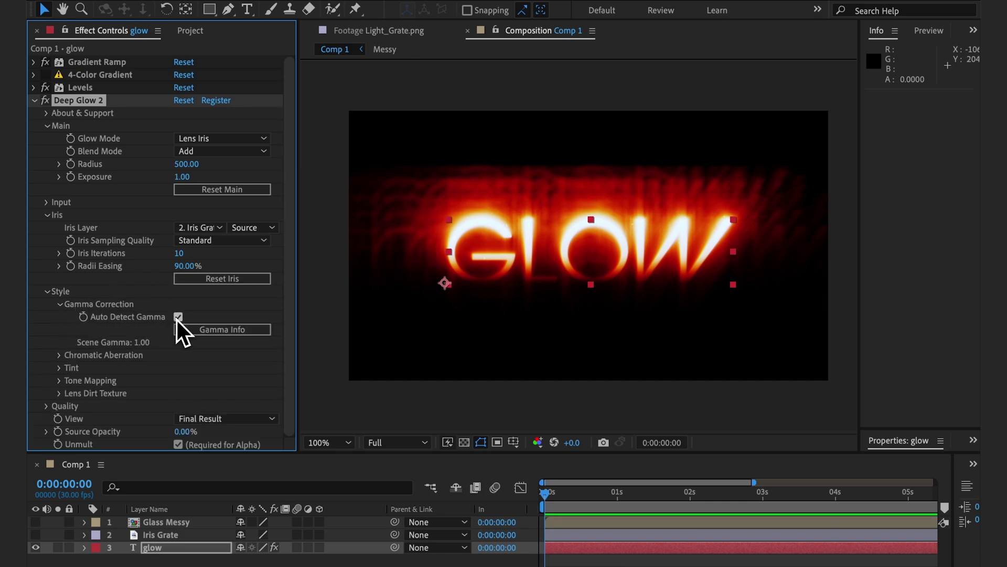
{"action": "left_click", "coordinate": [178, 317]}
{"action": "left_click", "coordinate": [184, 330]}
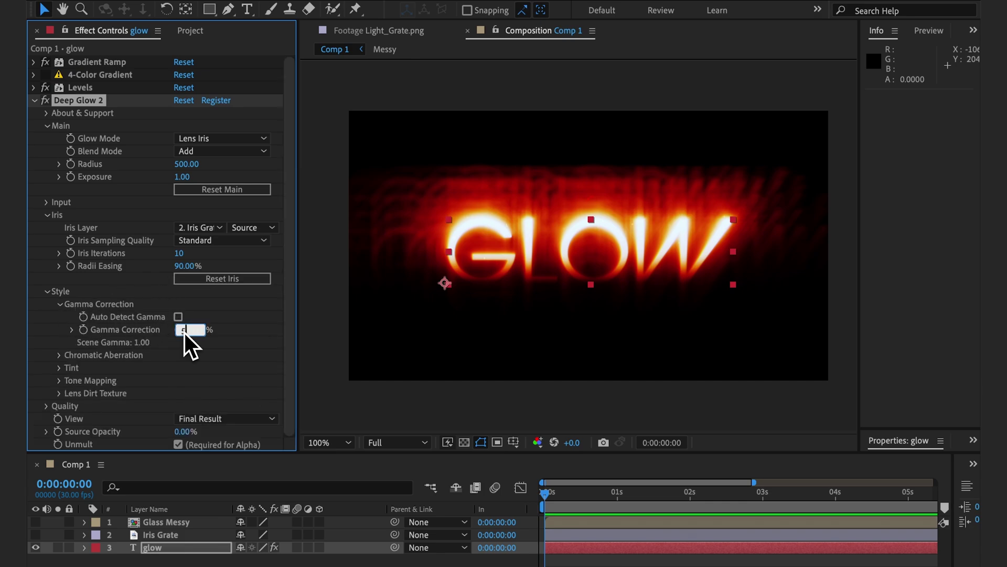
{"action": "type", "text": "50"}
{"action": "key", "text": "Return"}
{"action": "left_click", "coordinate": [184, 330]}
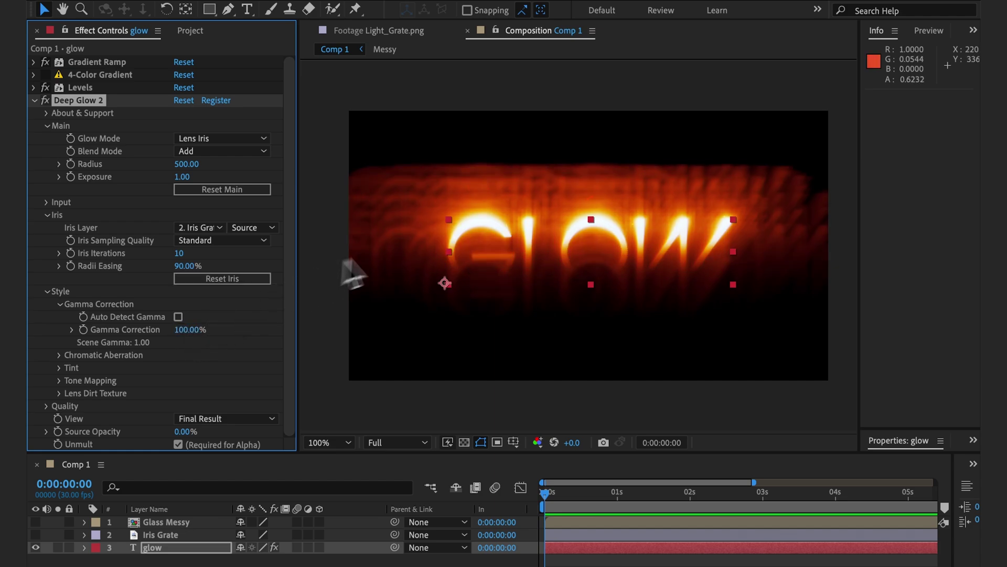
Step: Re-enable Auto Detect Gamma and expand the Chromatic Aberration settings
{"action": "left_click", "coordinate": [178, 317]}
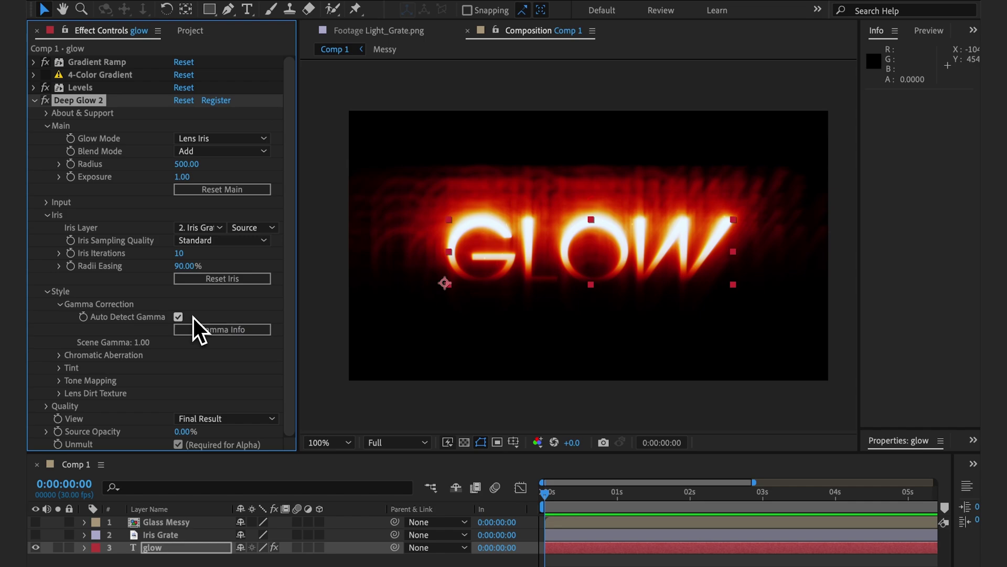
{"action": "left_click", "coordinate": [59, 356]}
{"action": "scroll", "coordinate": [61, 361], "scroll_direction": "down", "scroll_amount": 2}
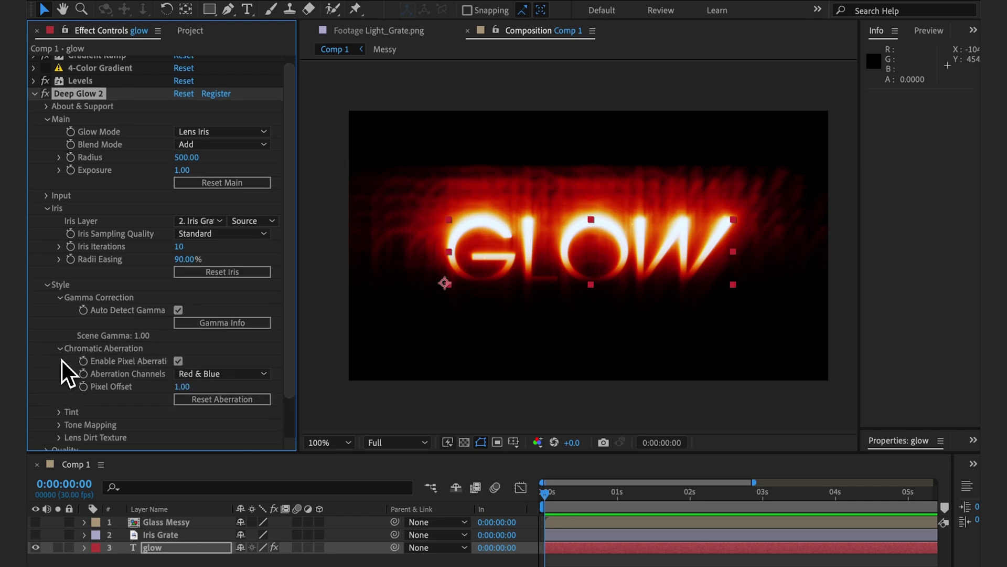